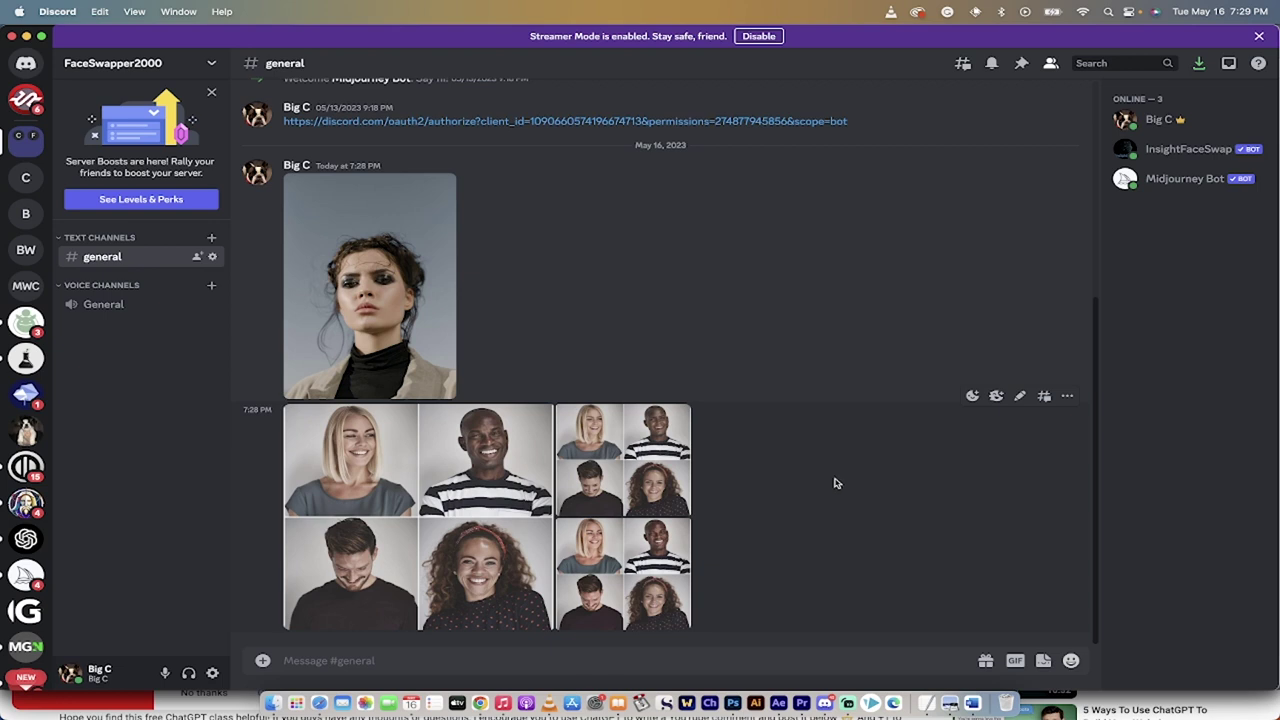
- Preview the example portrait and four-face grid images, comparing original and face-swapped versions
click(410, 300)
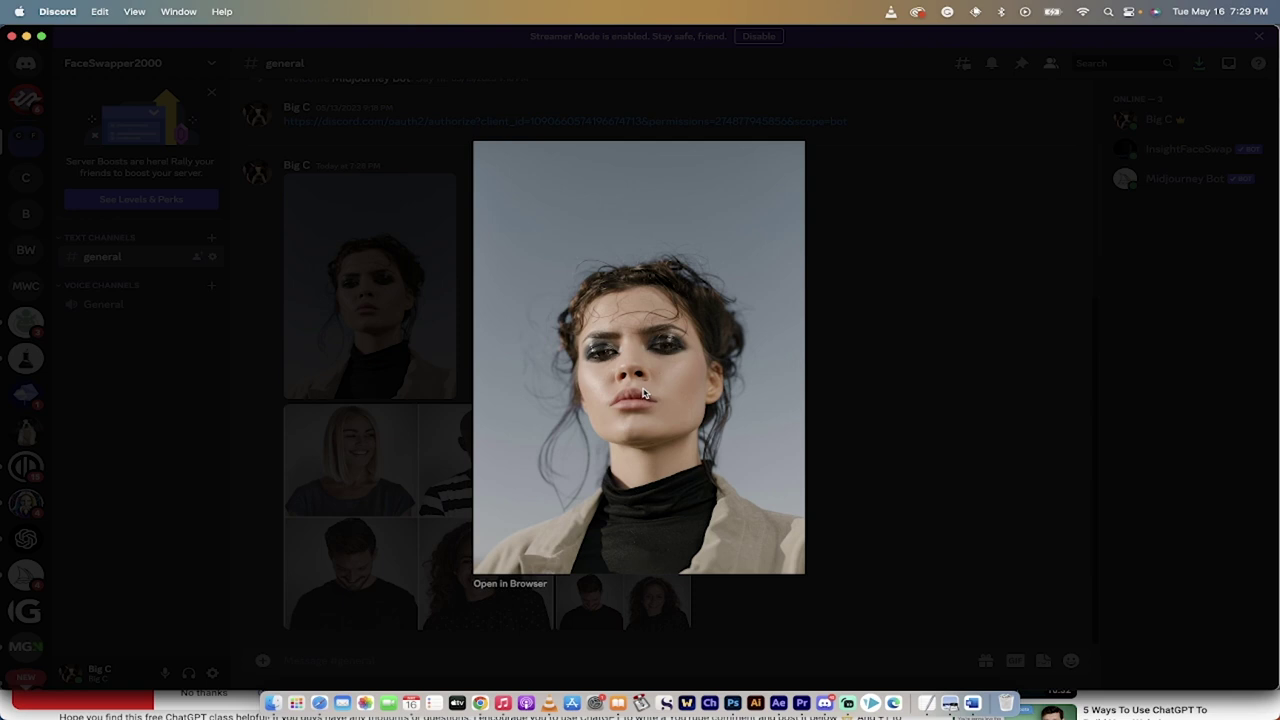
click(878, 422)
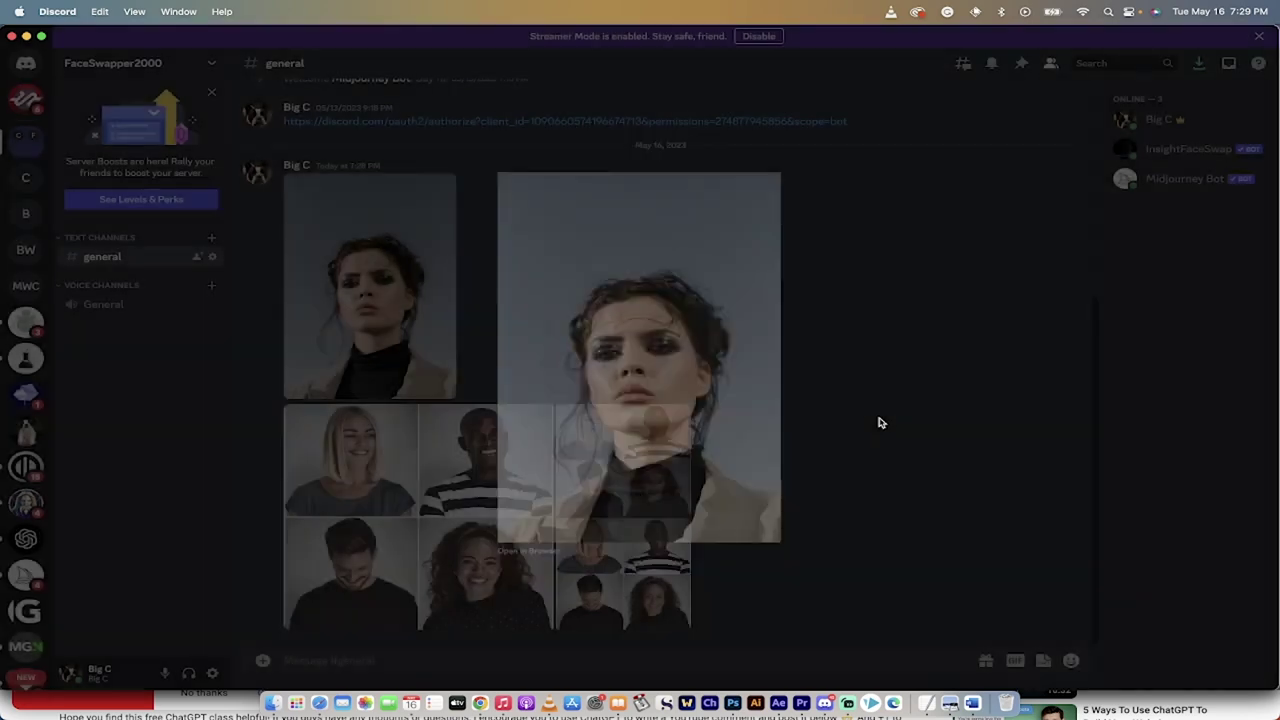
click(437, 472)
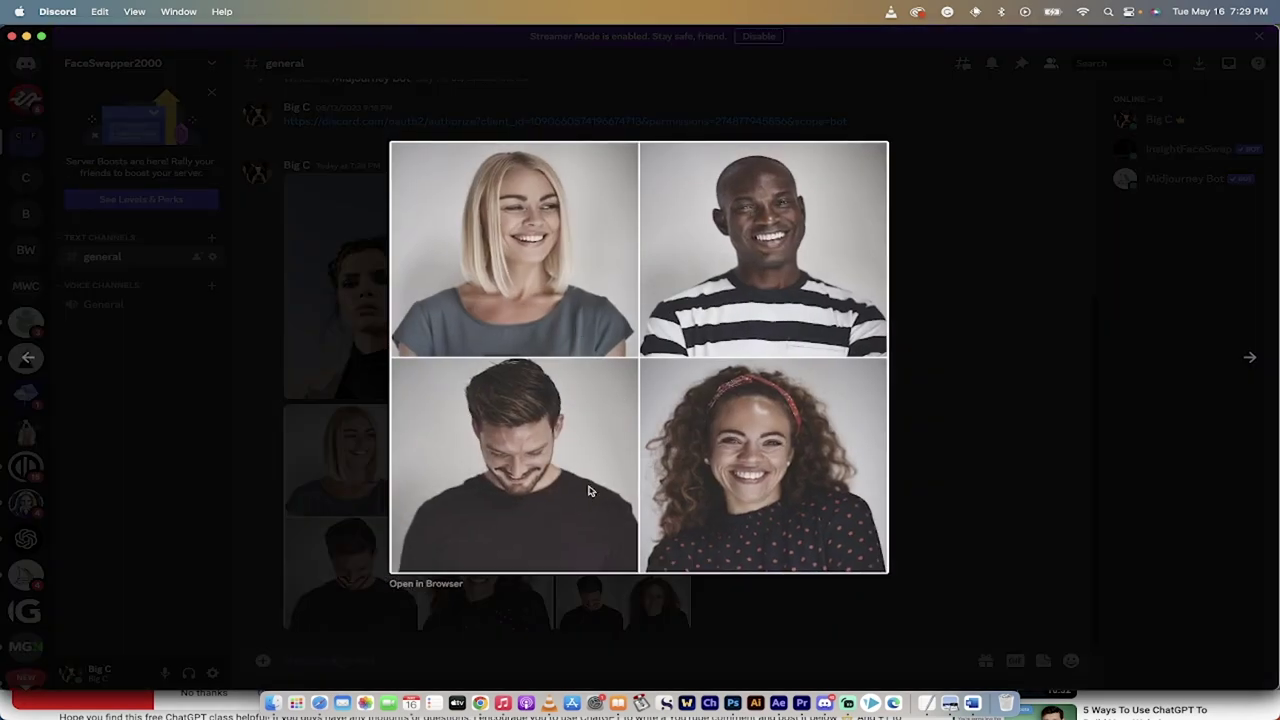
click(1250, 358)
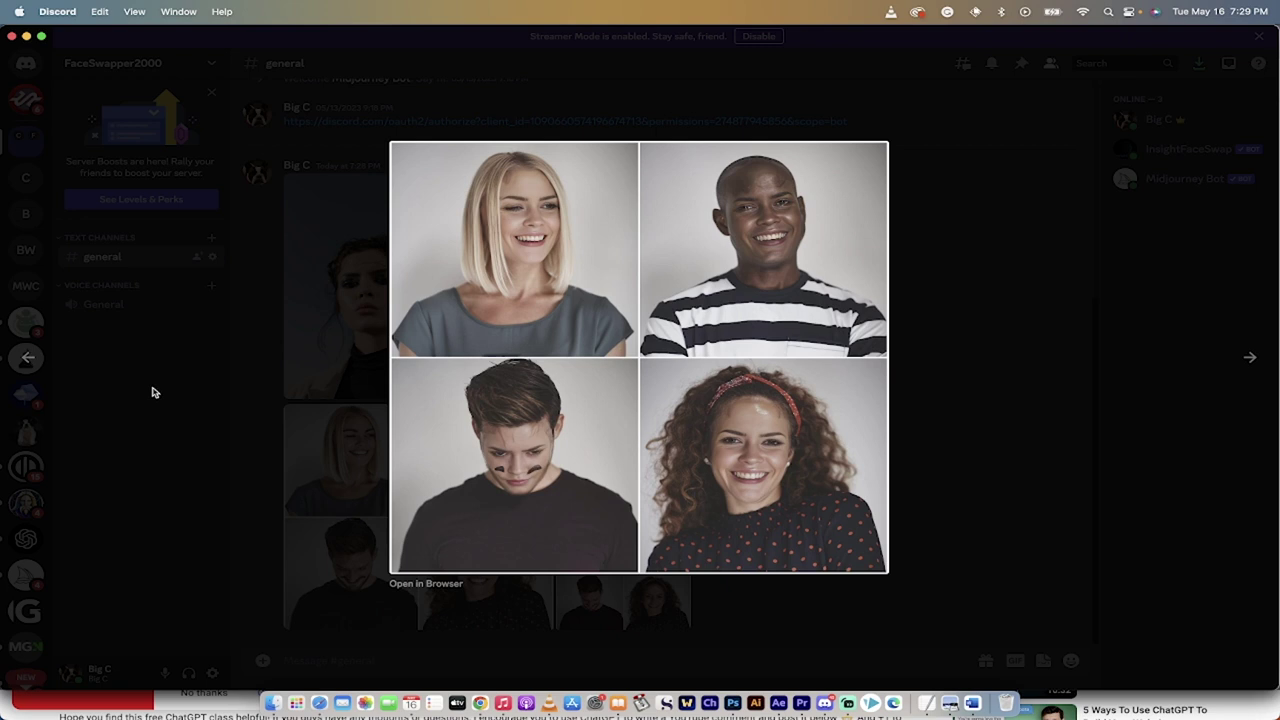
click(27, 357)
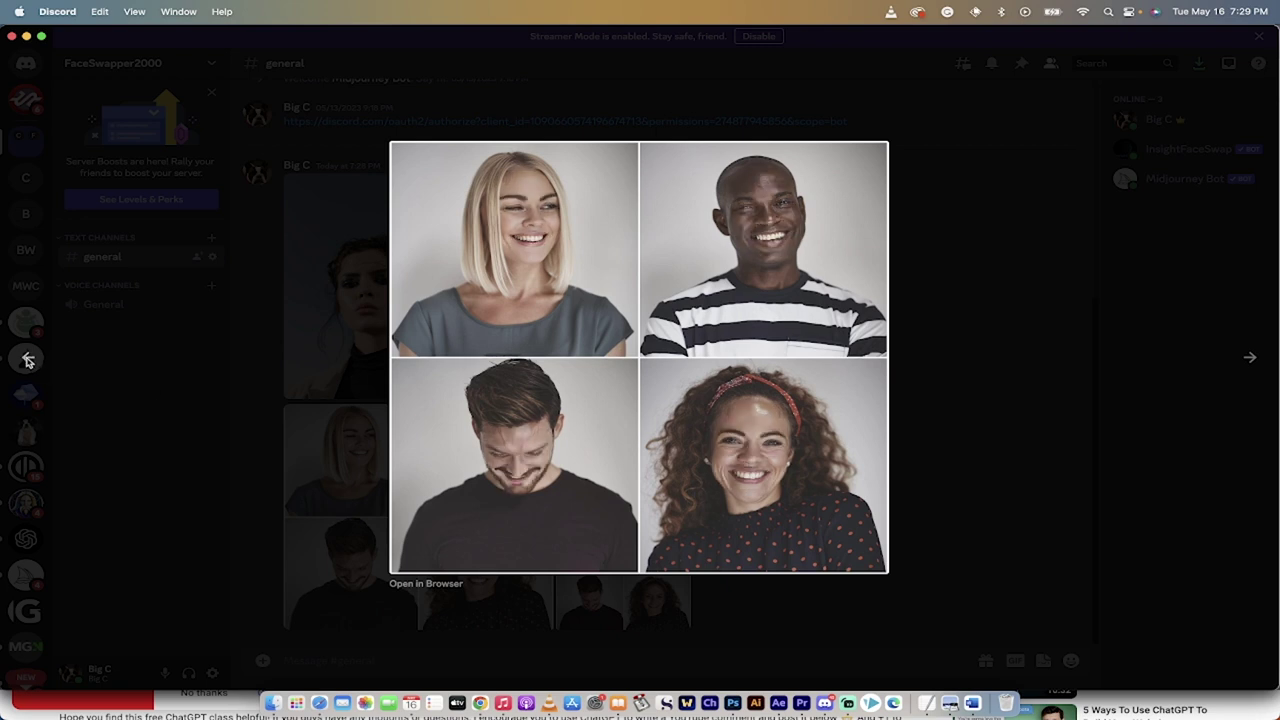
click(1250, 358)
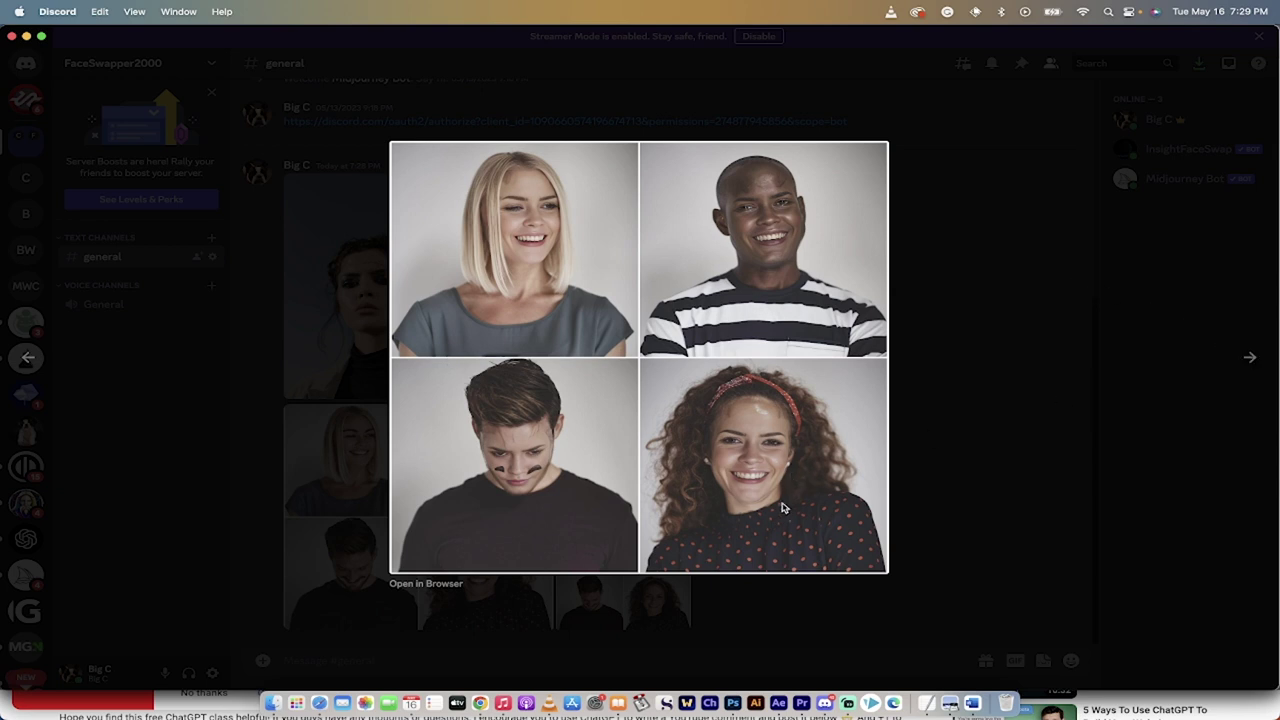
click(1250, 362)
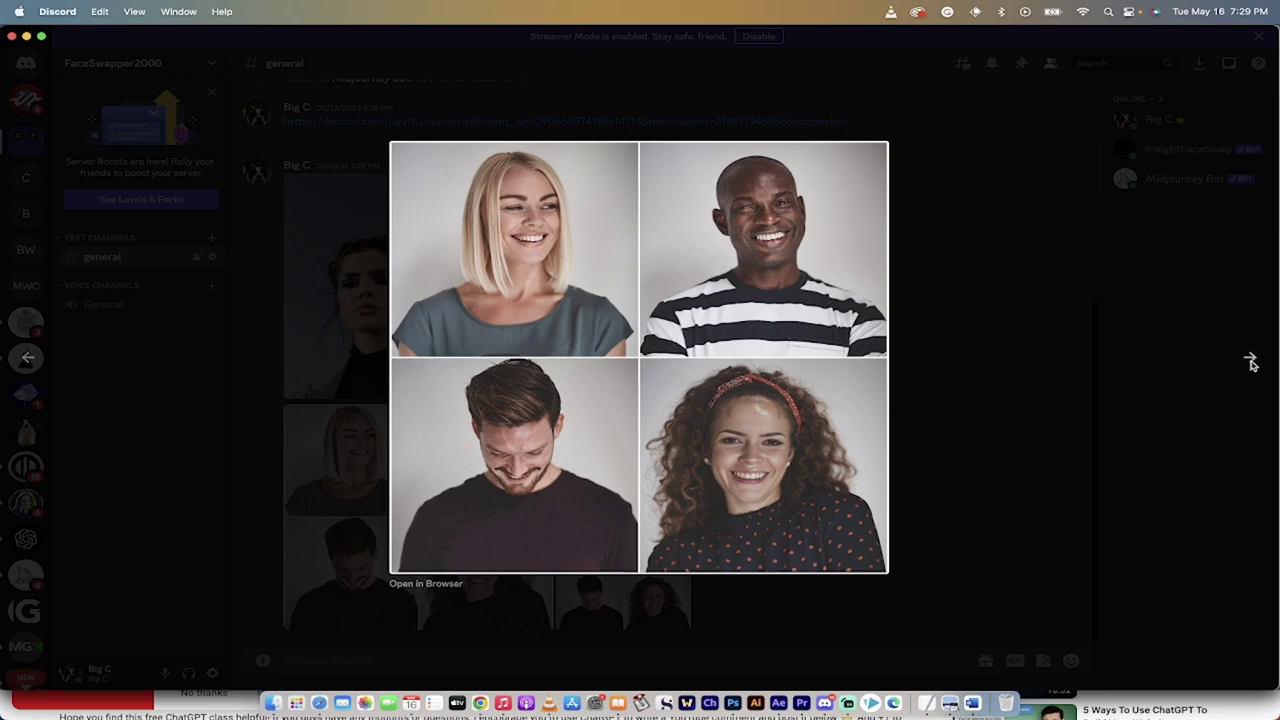
click(981, 435)
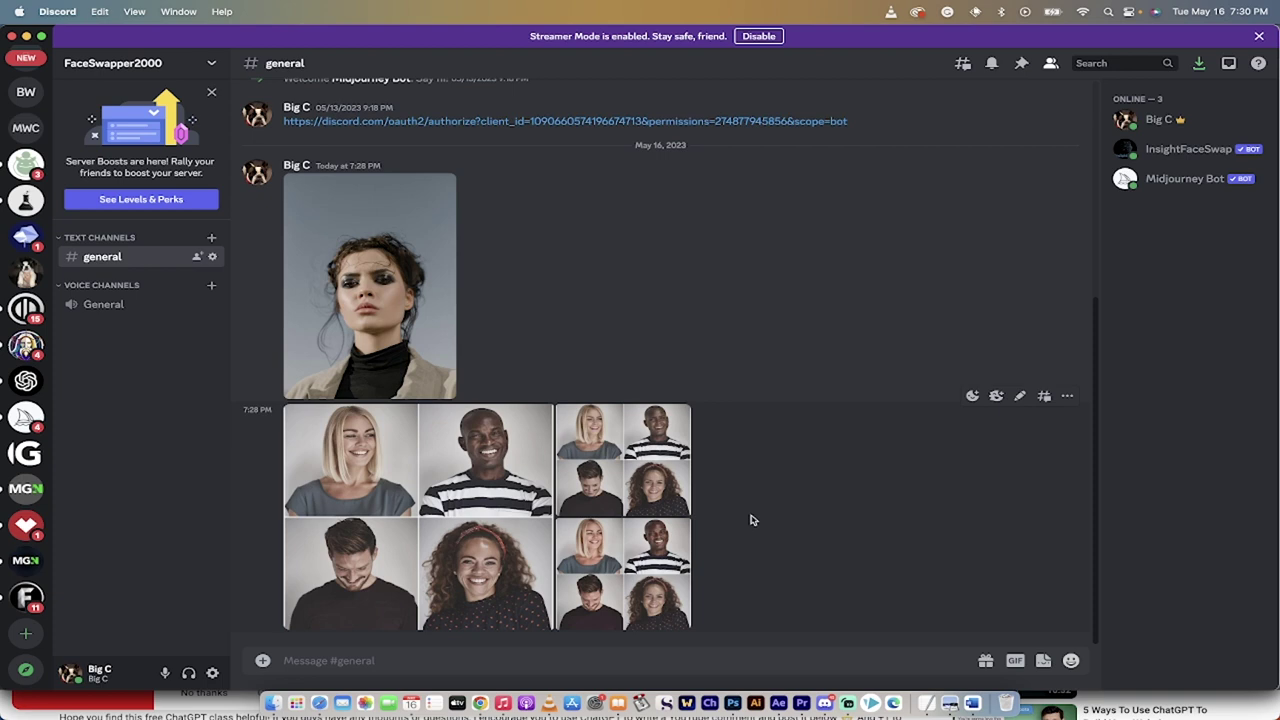
- Create a from-scratch server for me and my friends named Faceswapmulti
click(27, 638)
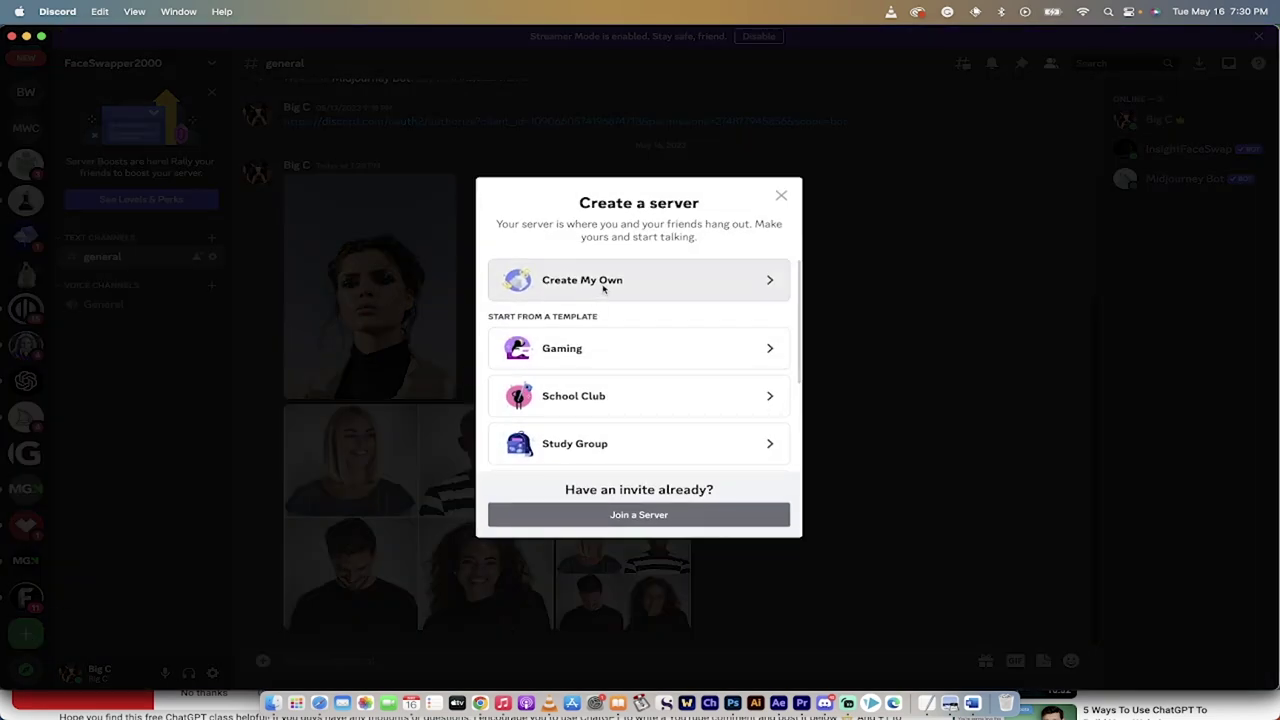
click(604, 283)
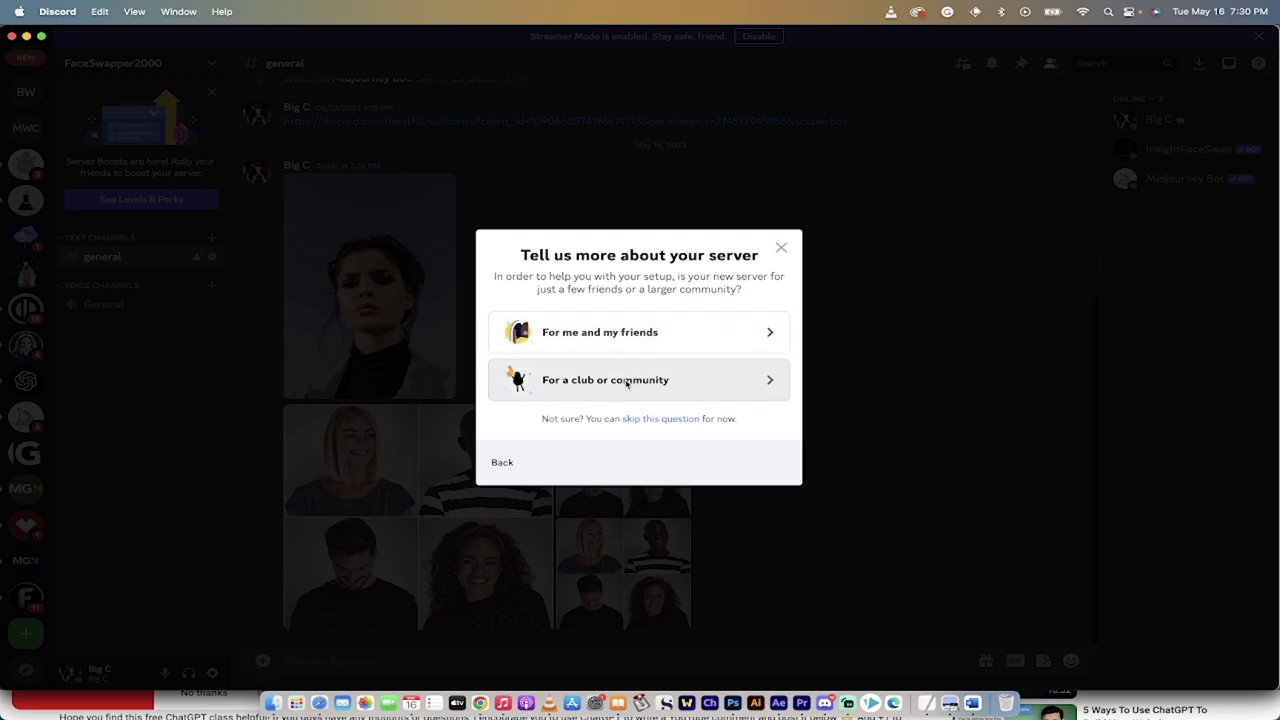
click(644, 340)
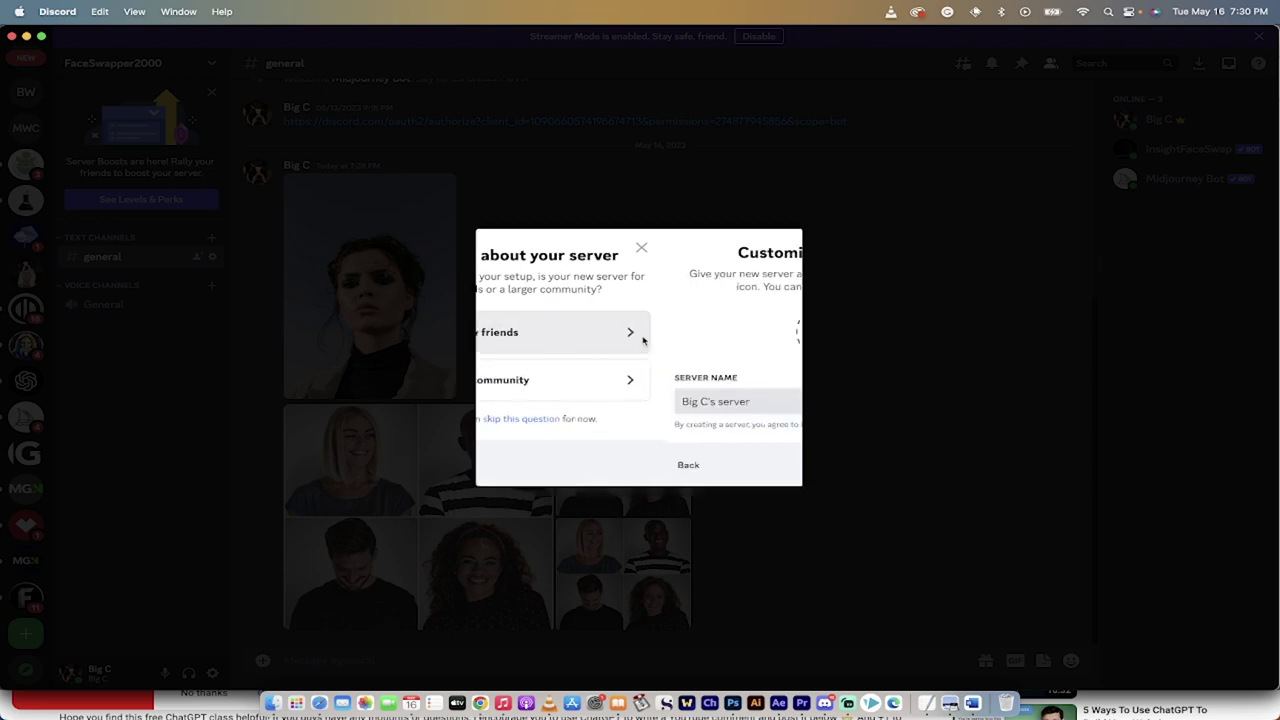
triple_click(604, 402)
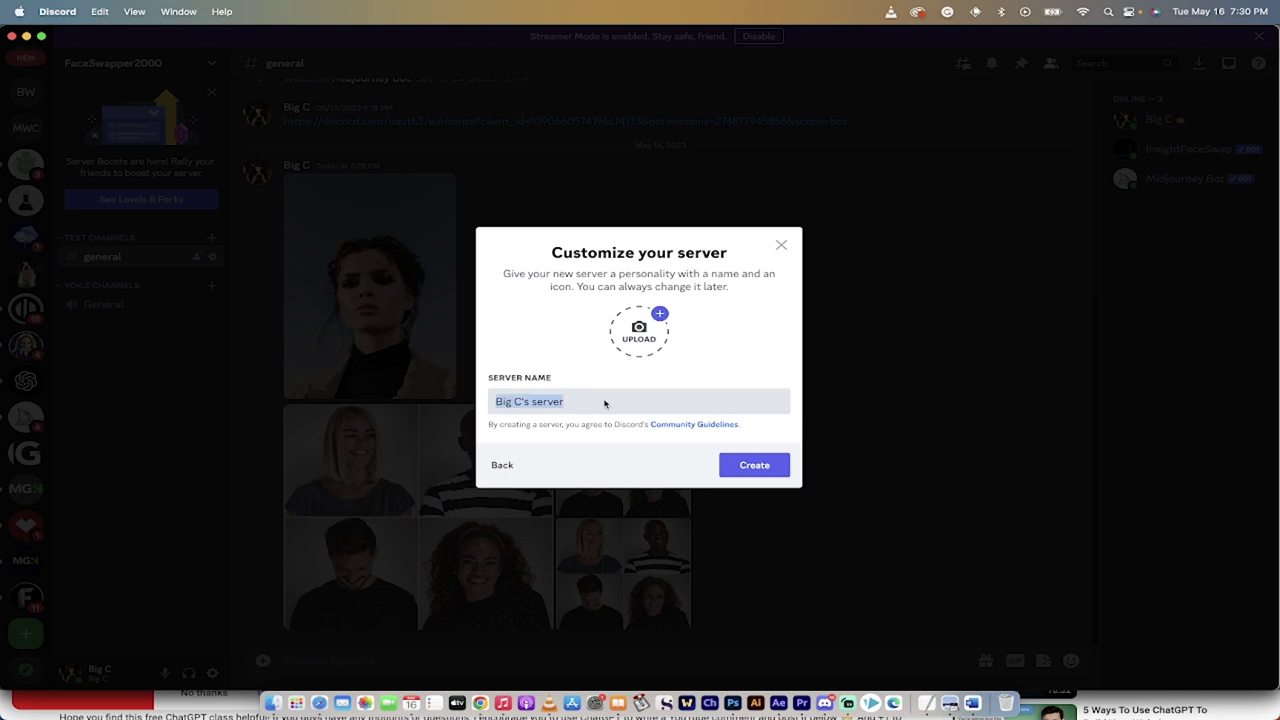
text(Faceswapmulti)
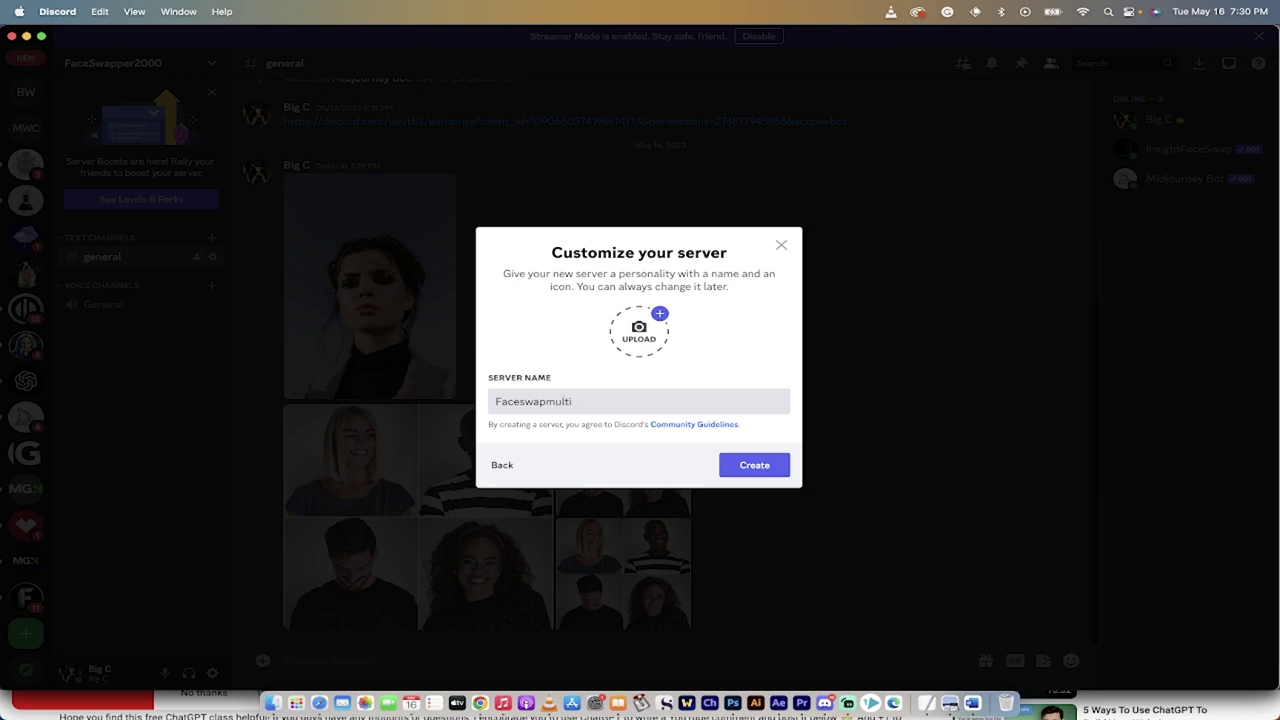
click(756, 468)
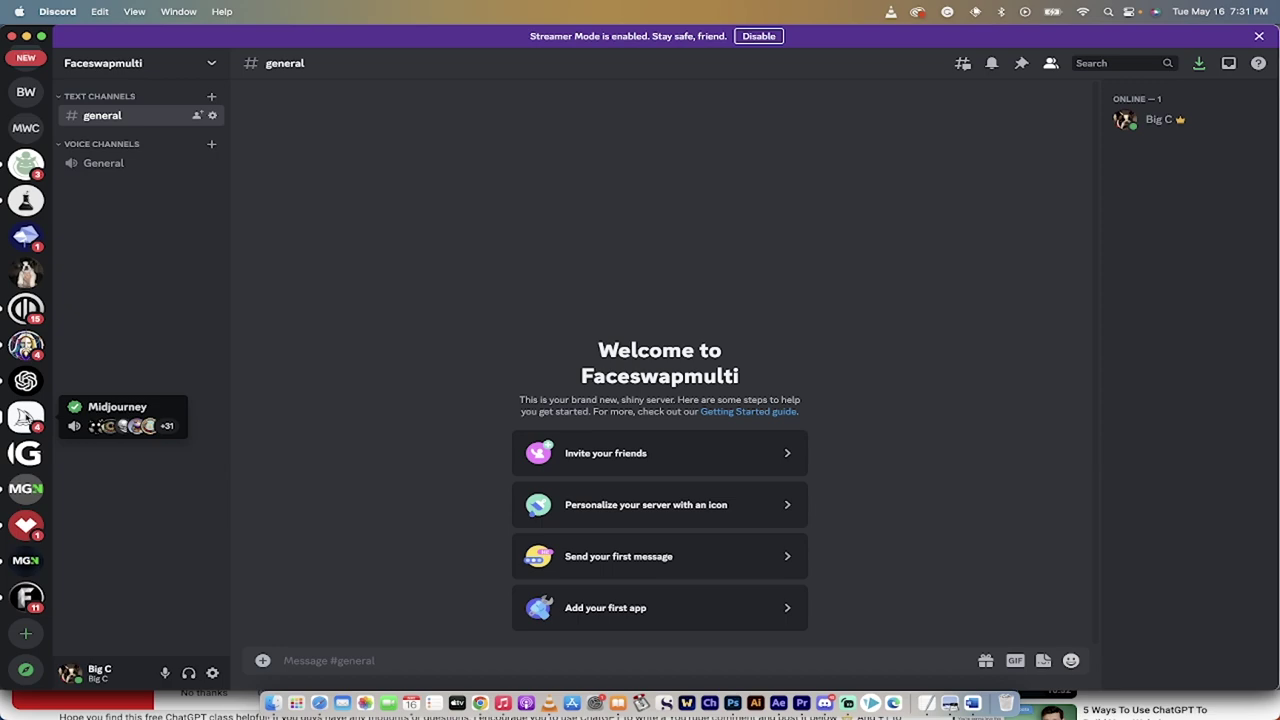
- From the Midjourney server, add Midjourney Bot to Faceswapmulti and authorize its permissions
click(26, 416)
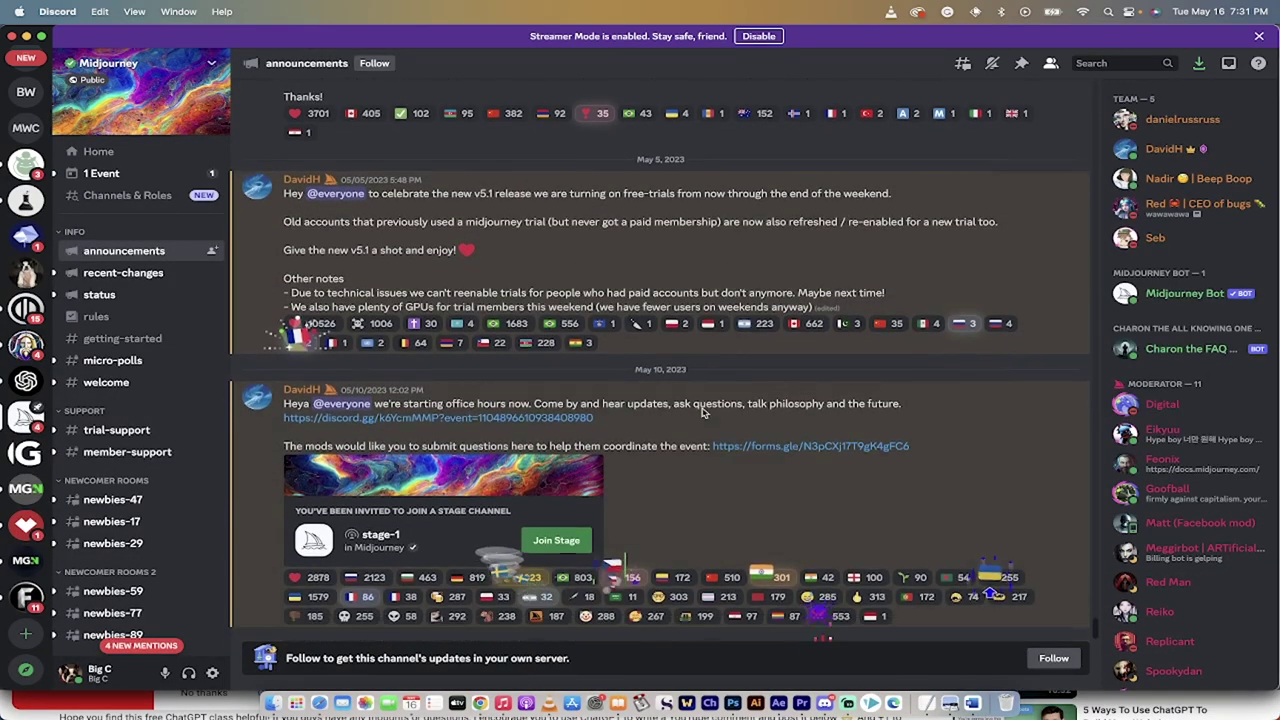
click(1182, 294)
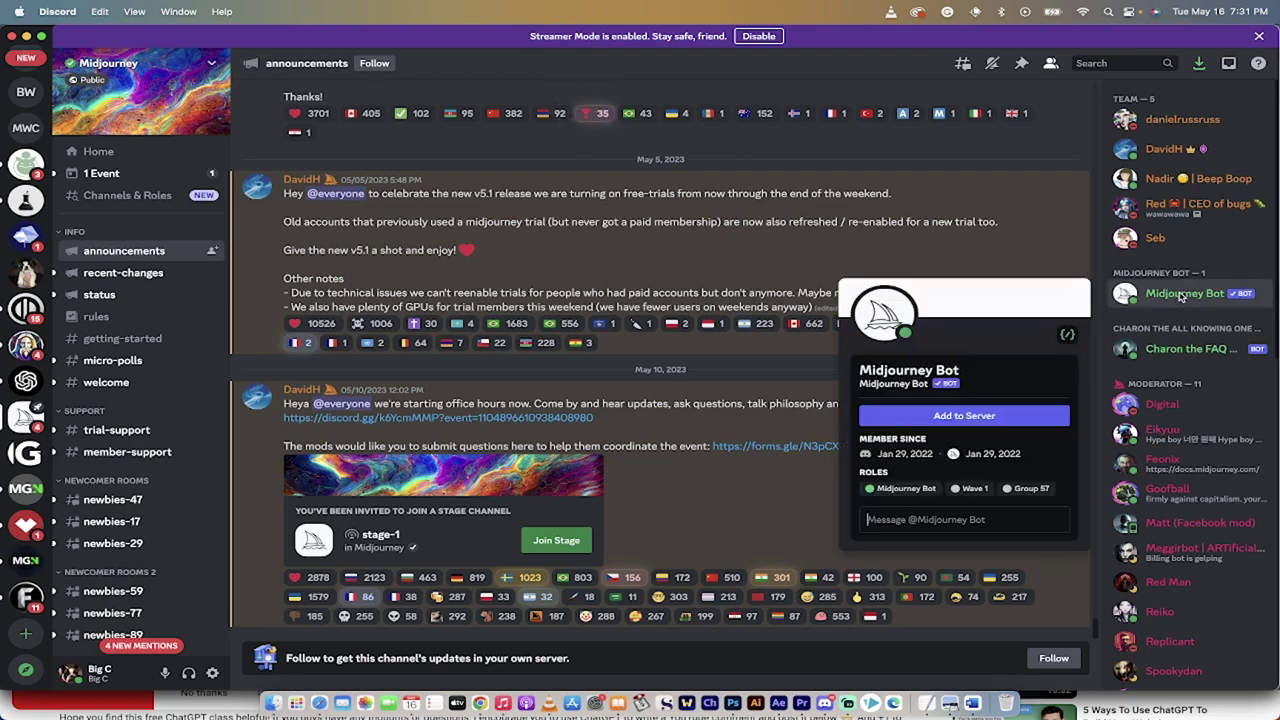
click(985, 418)
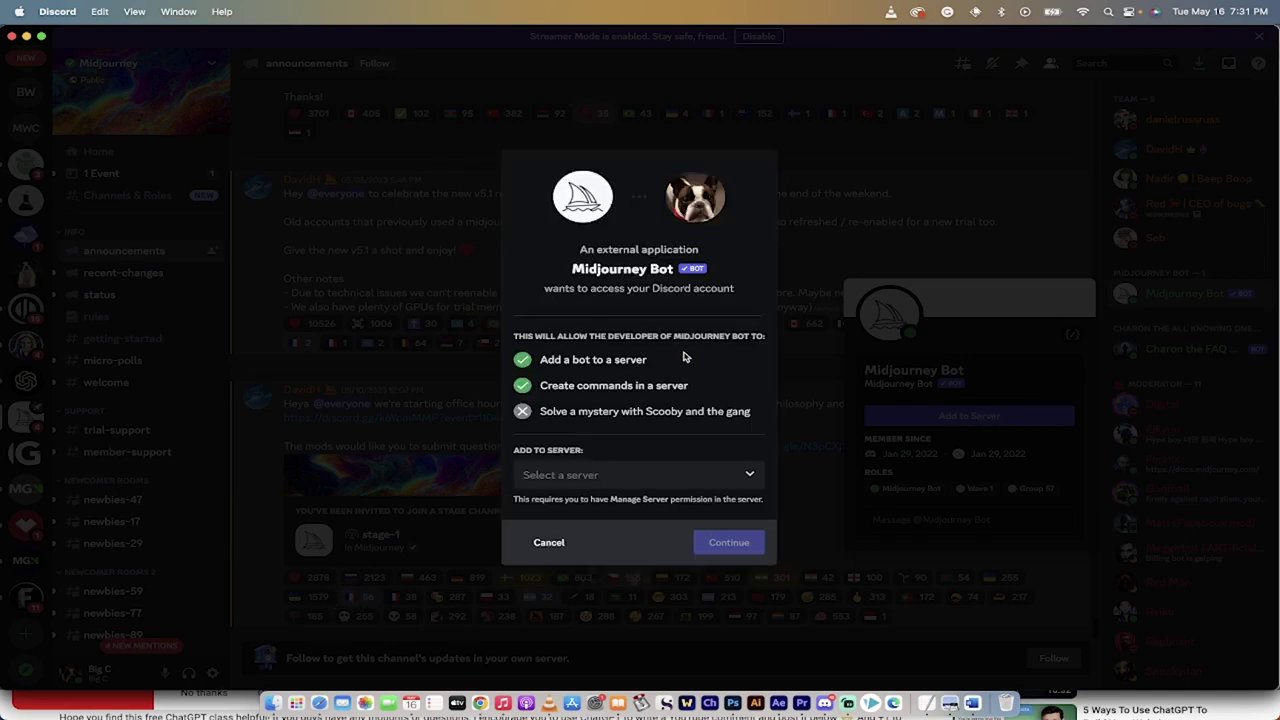
click(591, 476)
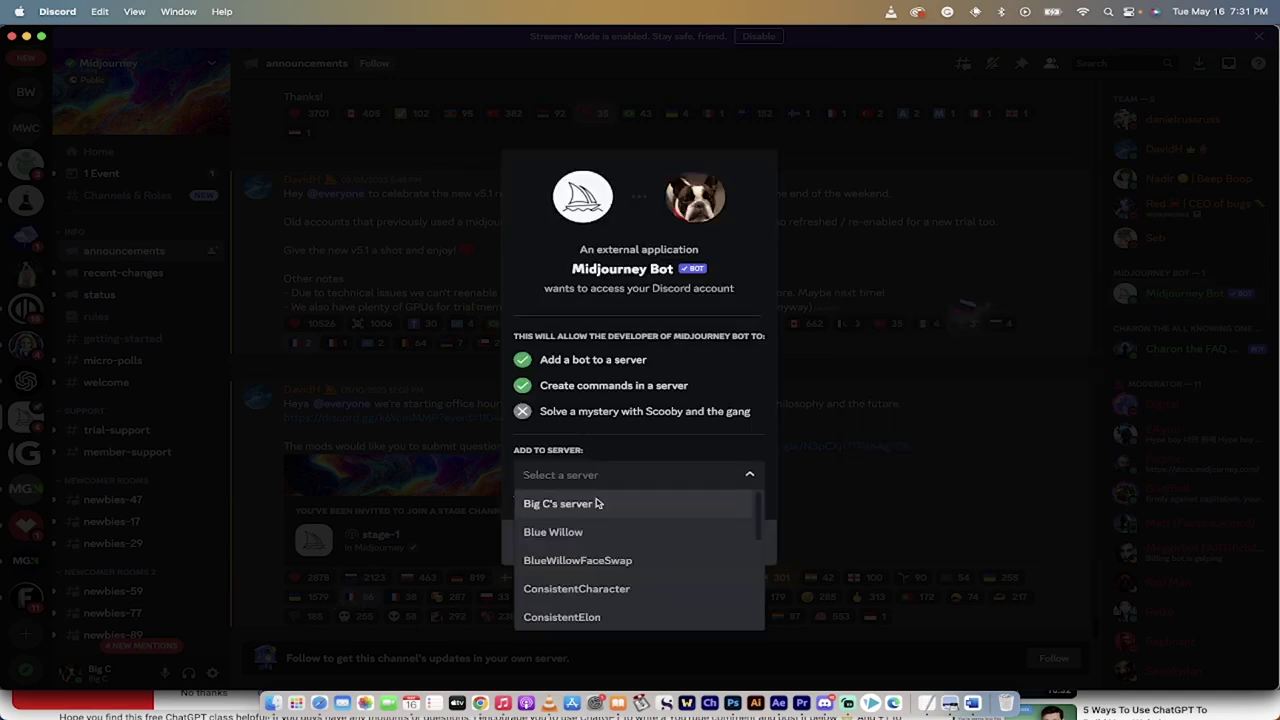
scroll(600, 545, down, 1)
scroll(601, 549, down, 3)
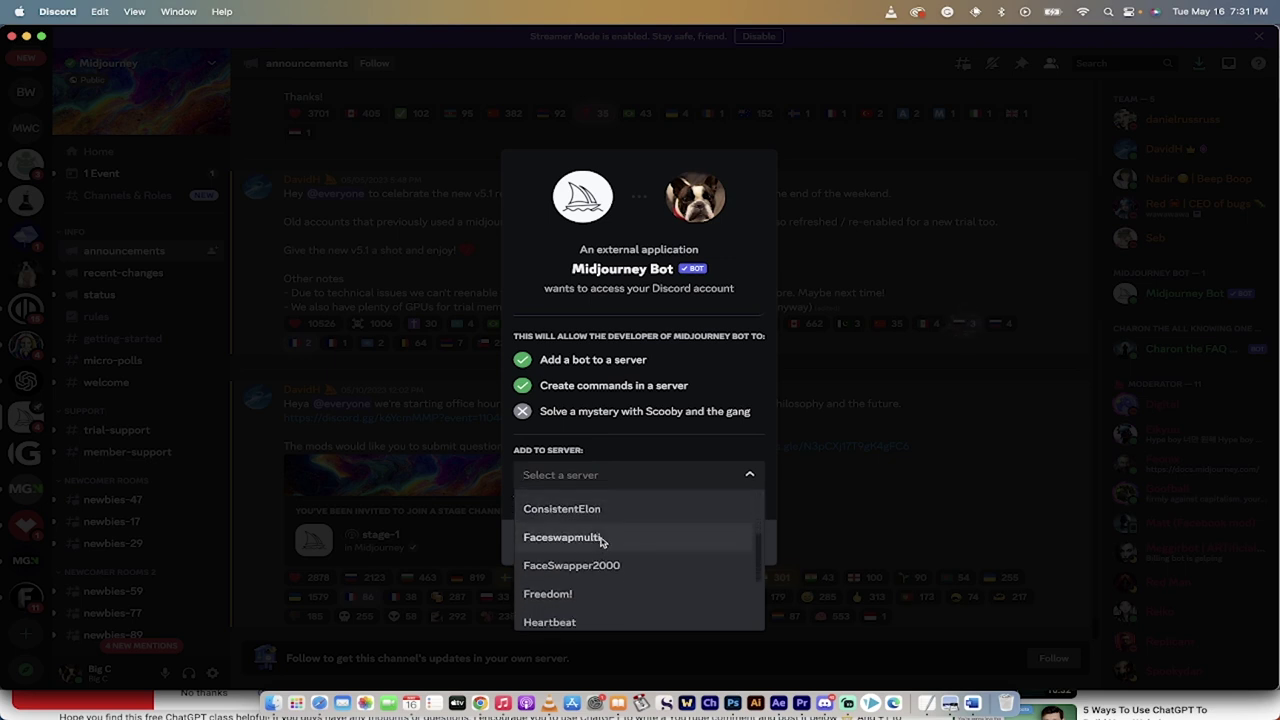
click(600, 539)
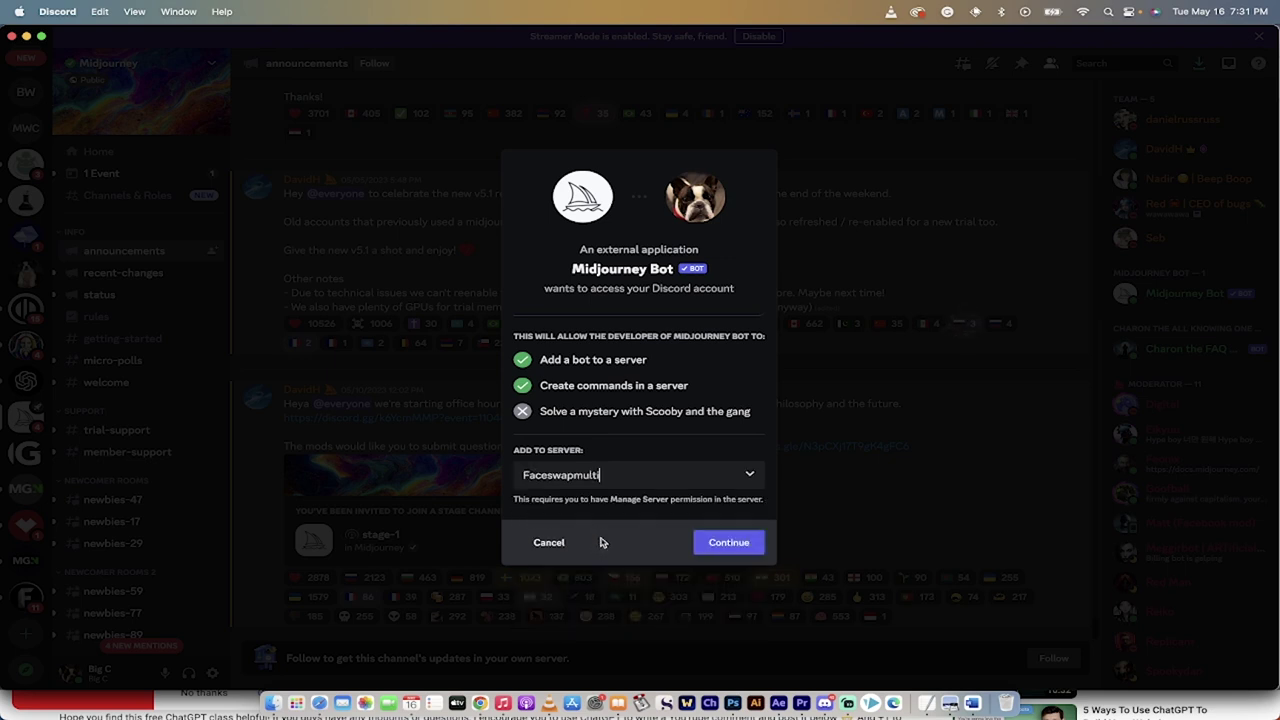
click(728, 543)
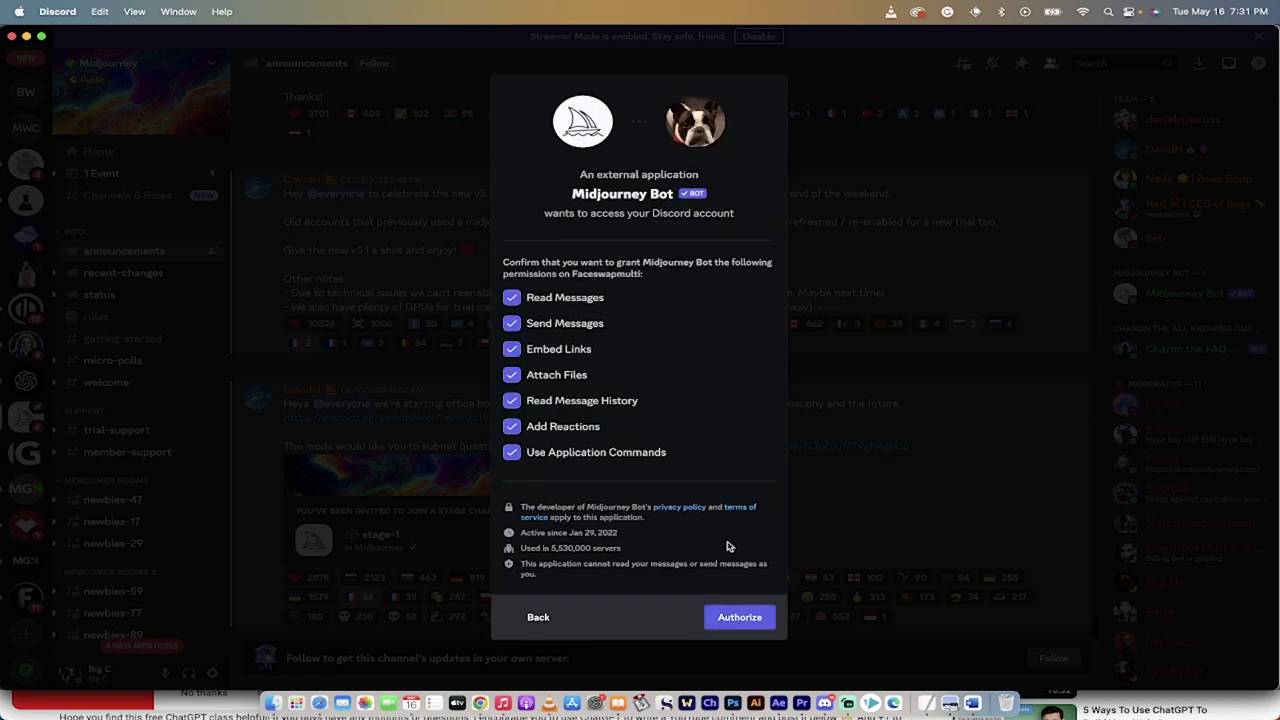
click(740, 618)
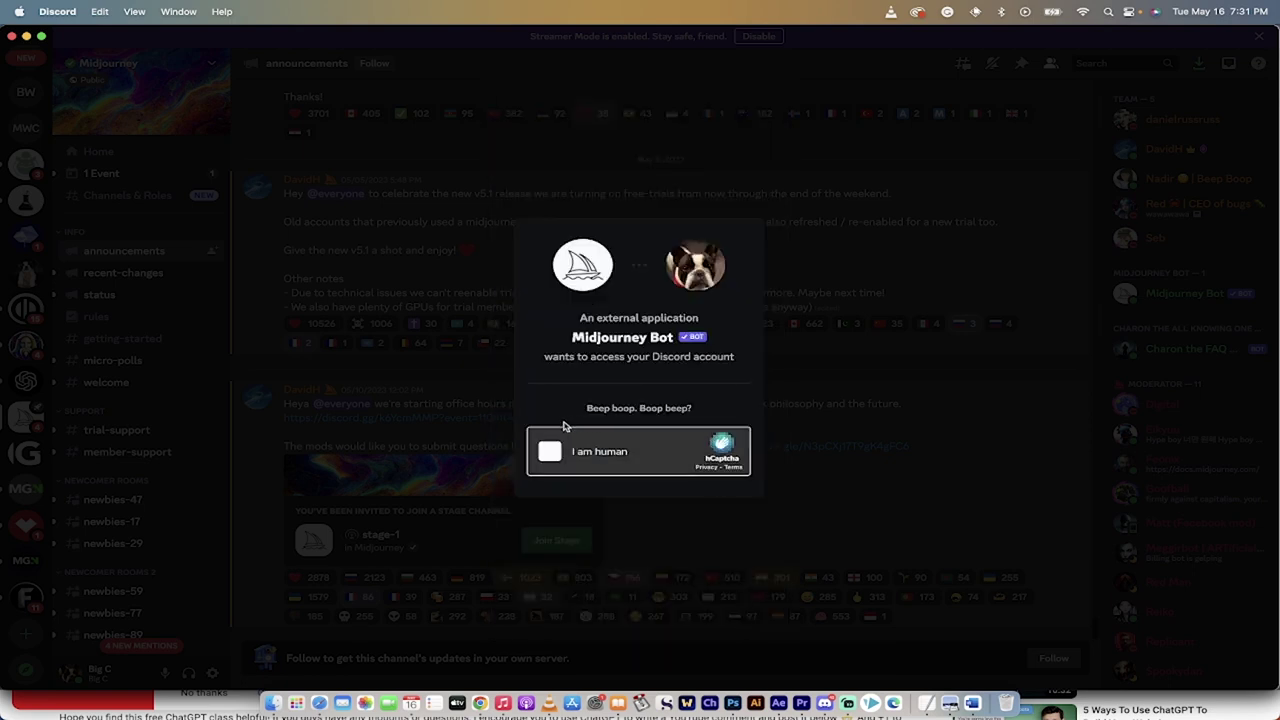
- Pass the hCaptcha check by selecting the three crab images, then dismiss the confirmation
click(549, 452)
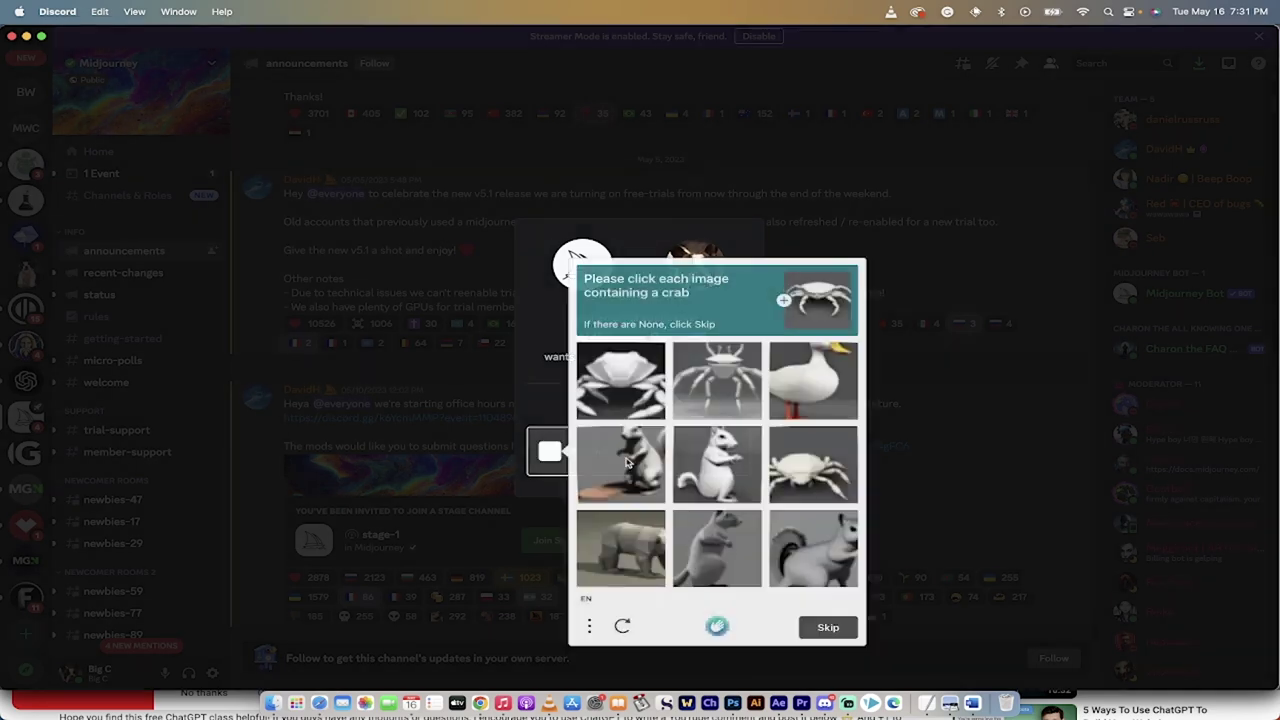
click(633, 393)
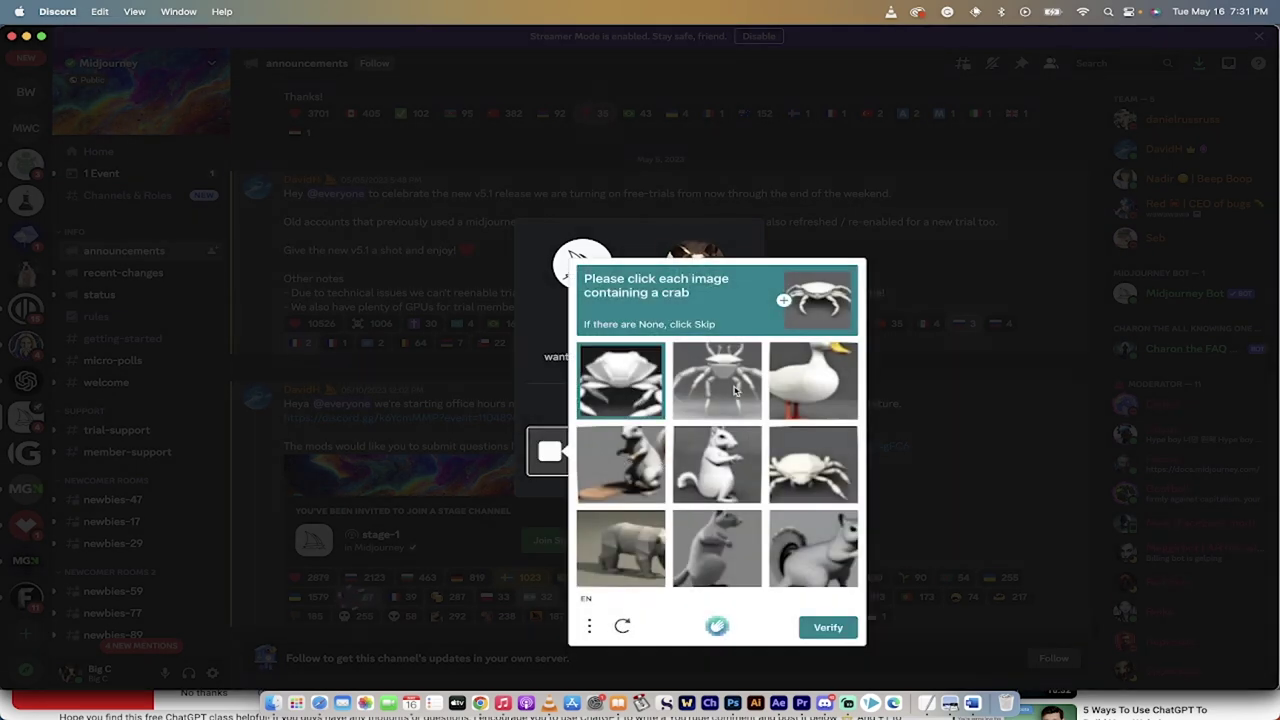
click(741, 392)
click(817, 460)
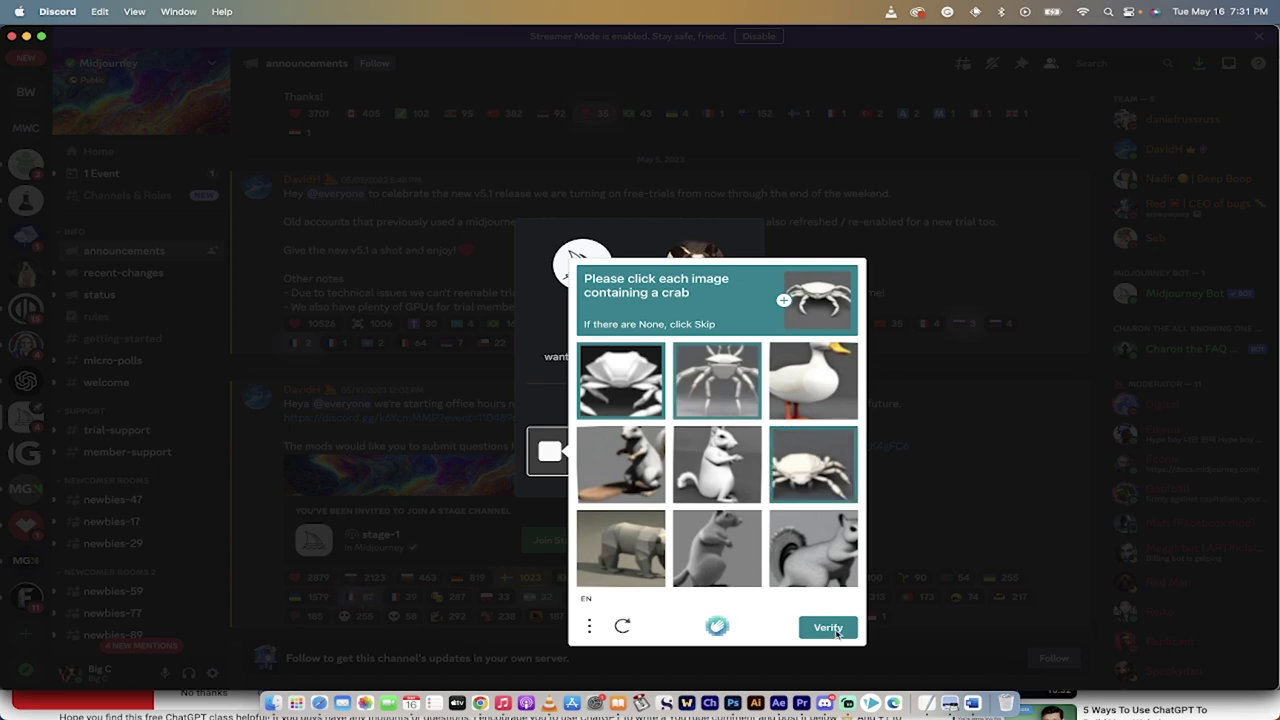
click(829, 628)
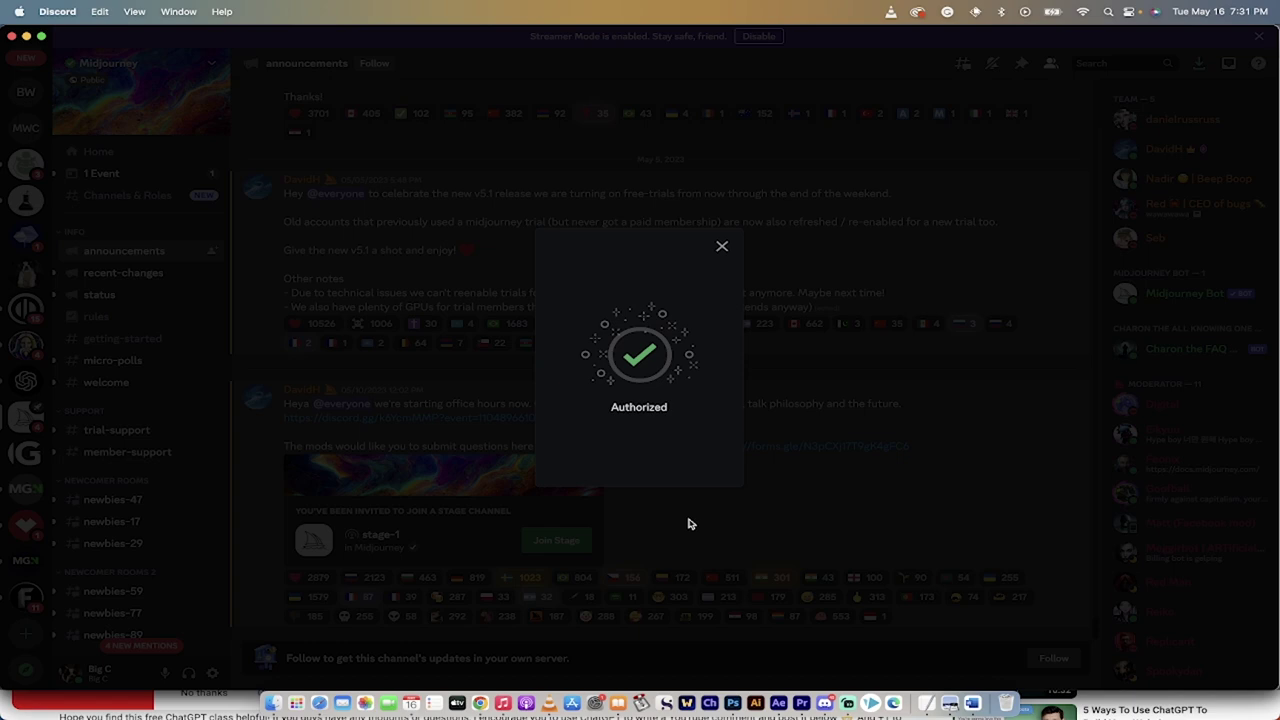
click(723, 248)
scroll(26, 296, up, 4)
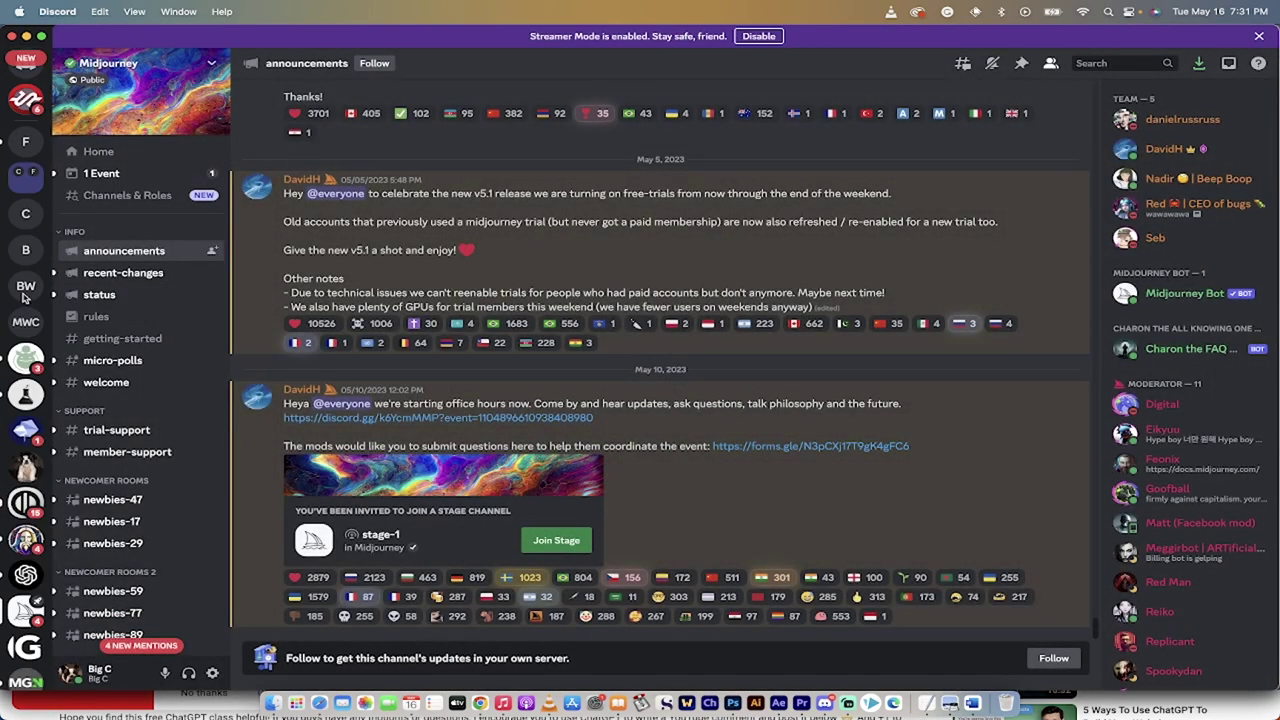
- Post the InsightFace bot authorization link in Faceswapmulti's #general channel
click(27, 145)
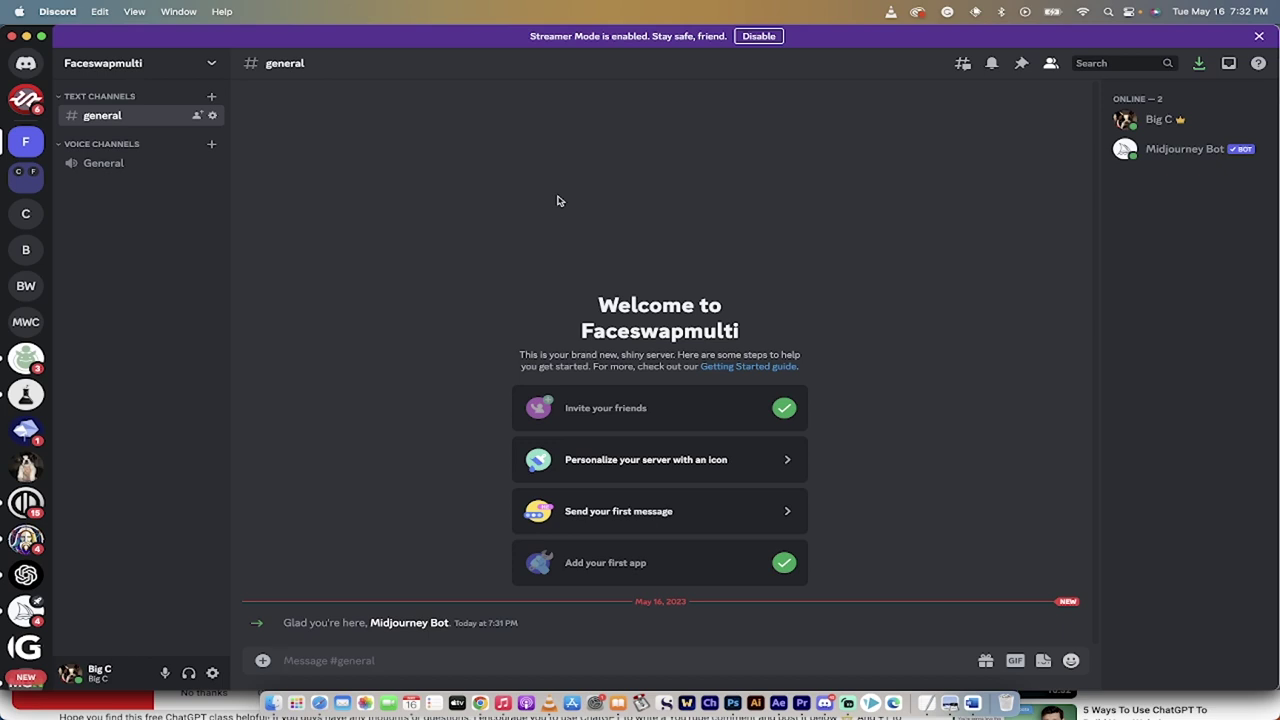
key(super+v)
key(Return)
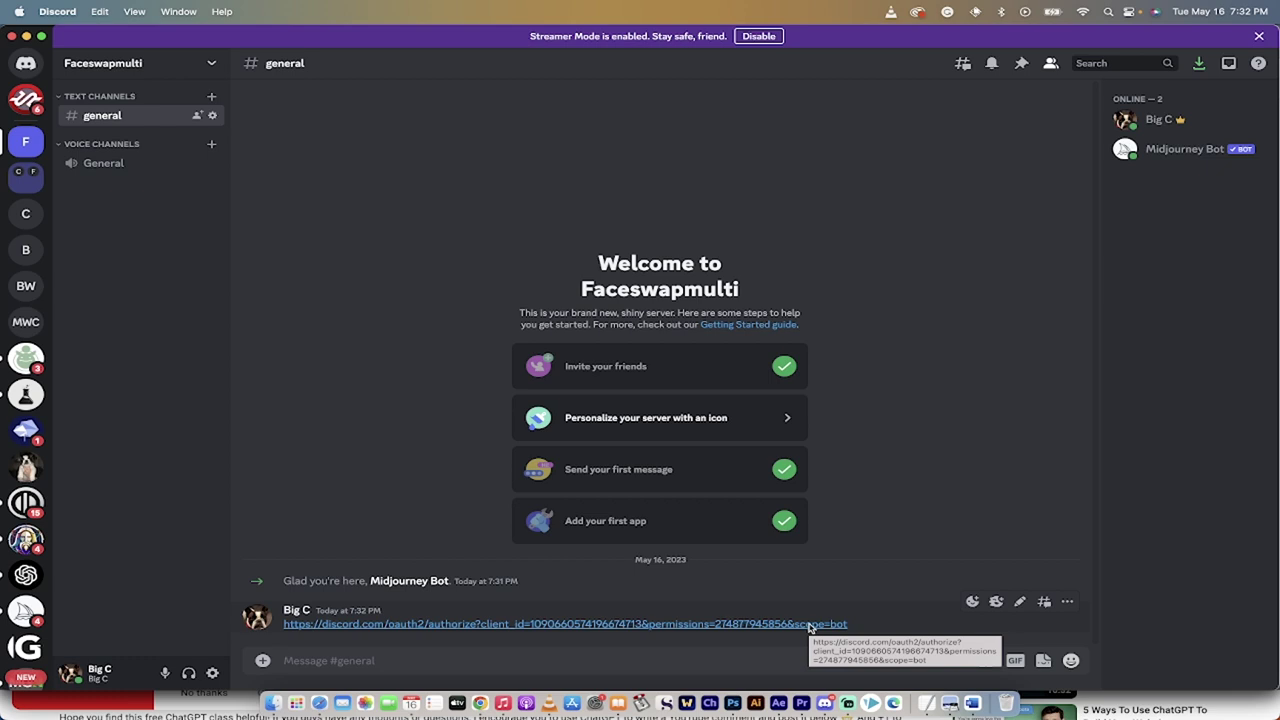
- Authorize the InsightFace bot for Faceswapmulti, passing the captcha and dismissing the confirmation
click(741, 629)
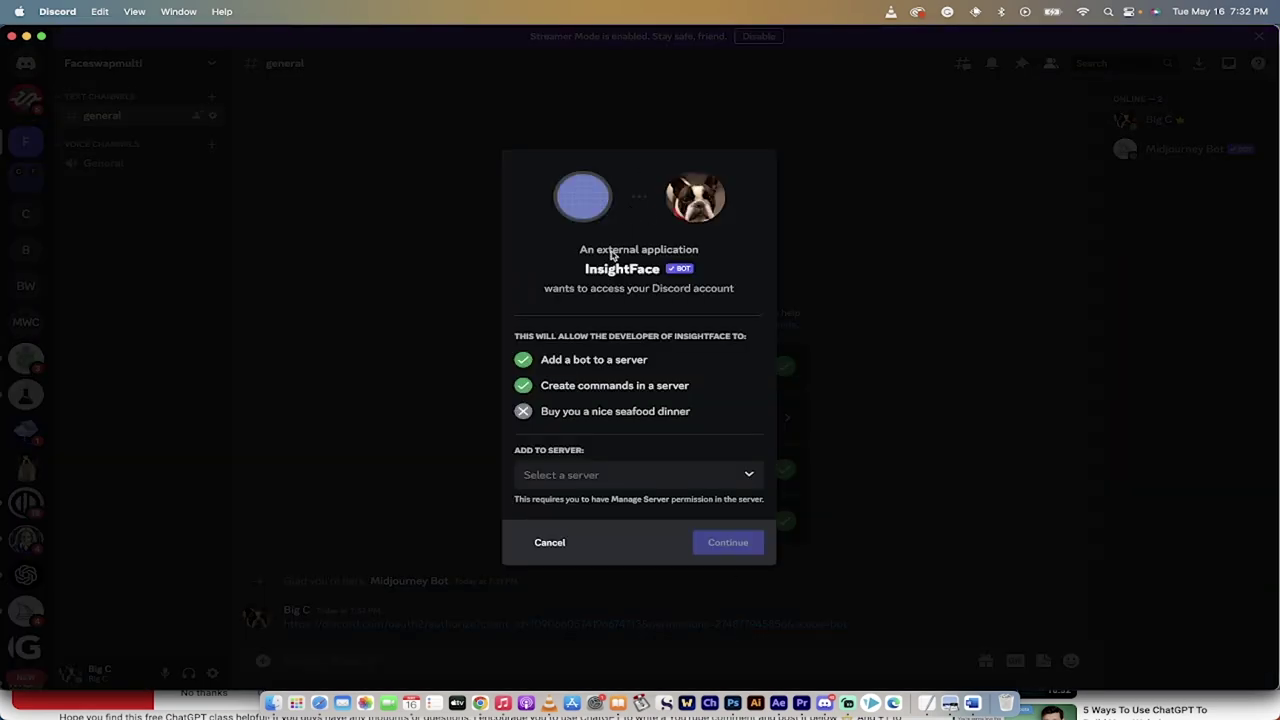
click(660, 479)
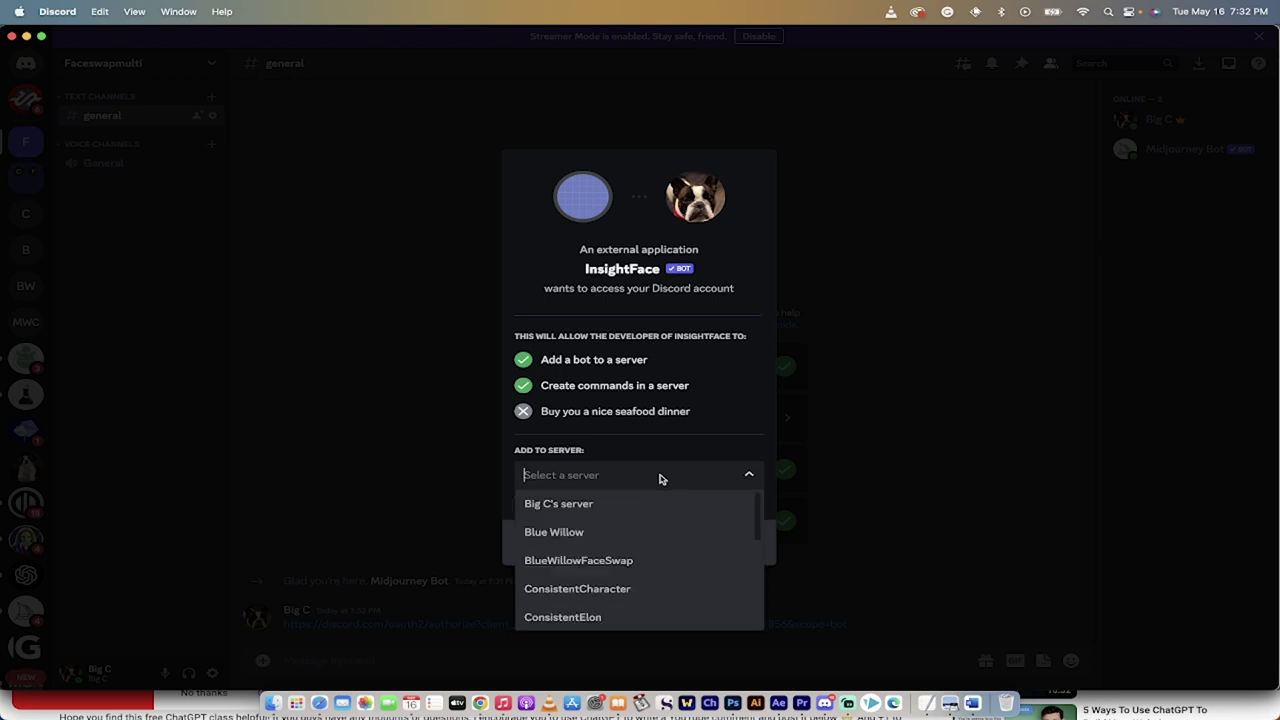
scroll(642, 528, down, 3)
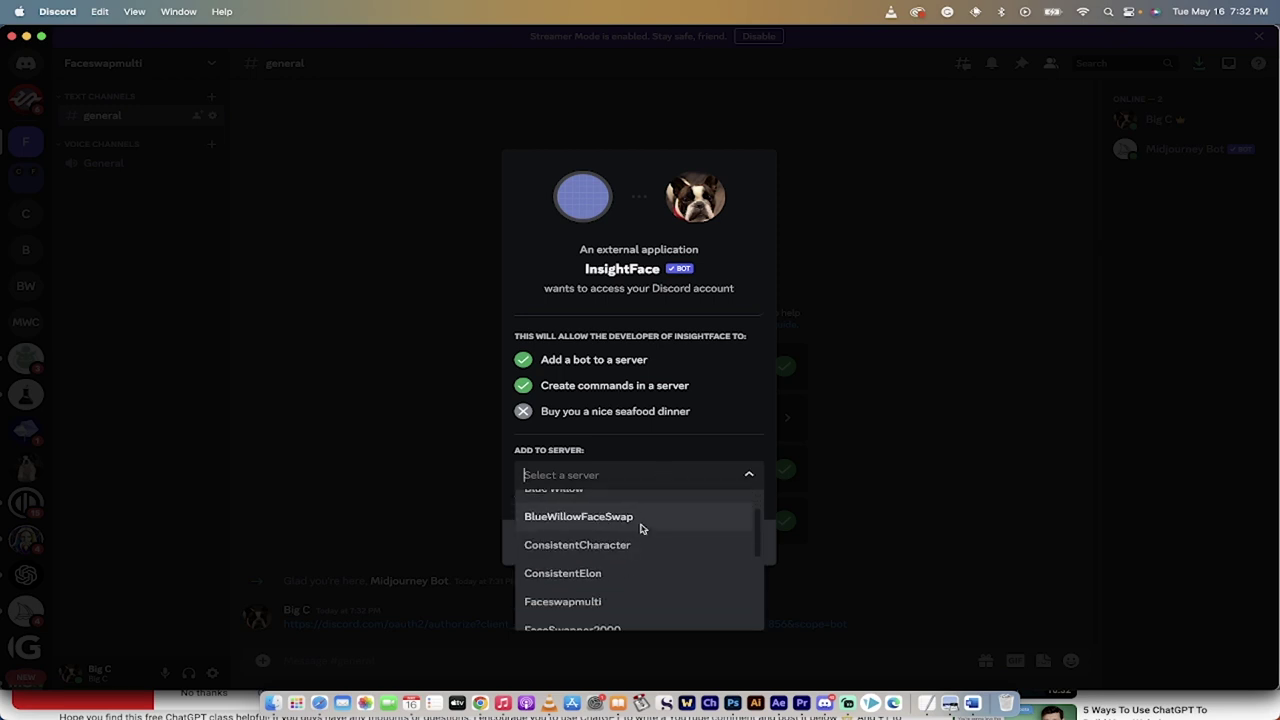
scroll(642, 528, down, 1)
click(631, 505)
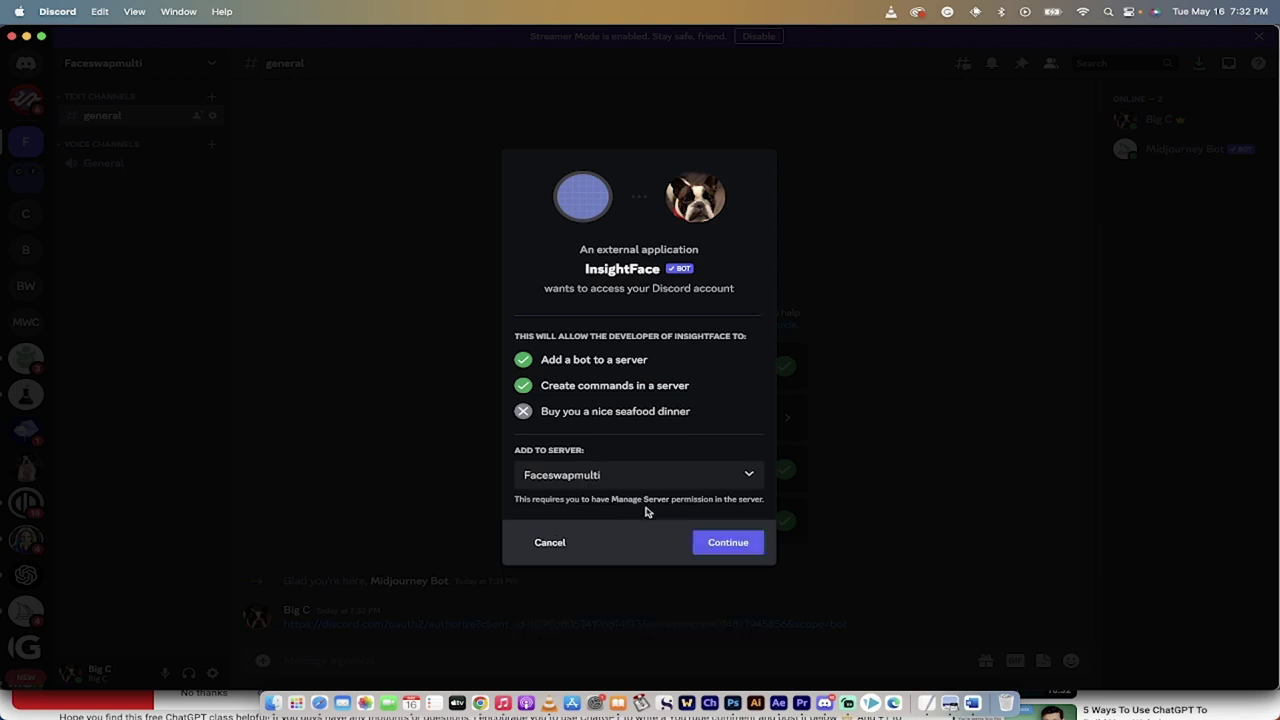
click(731, 543)
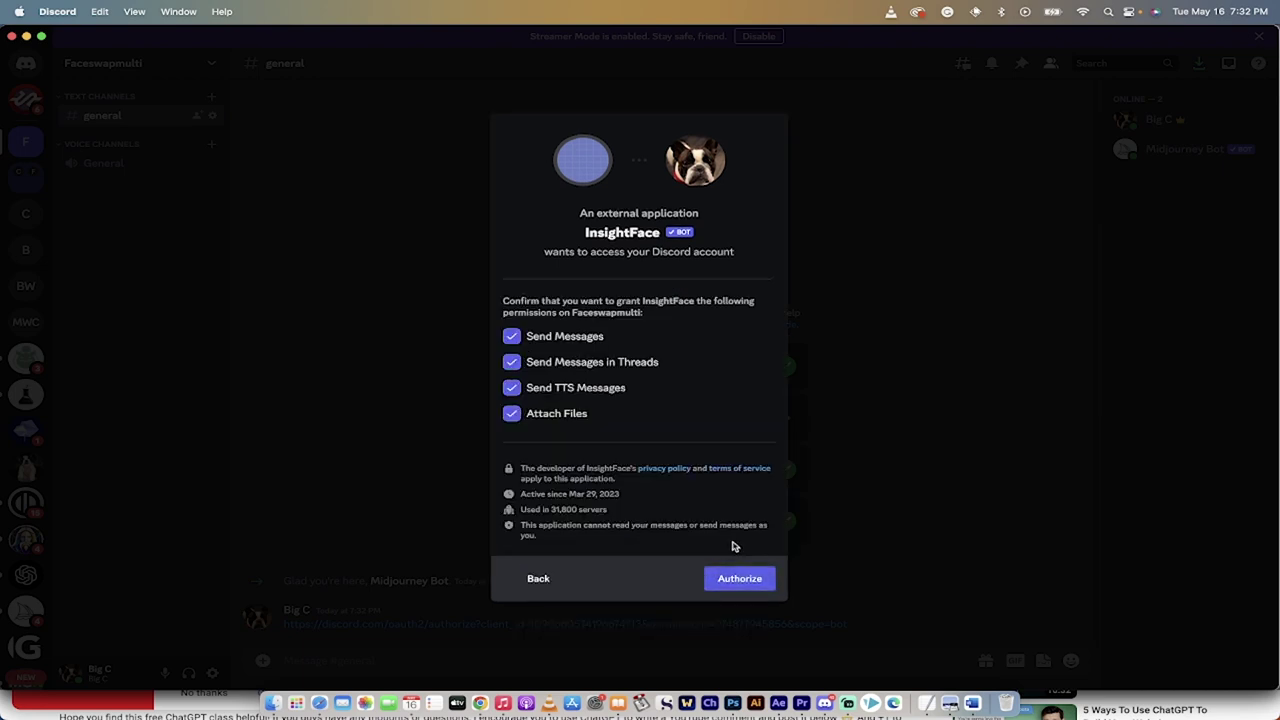
click(730, 580)
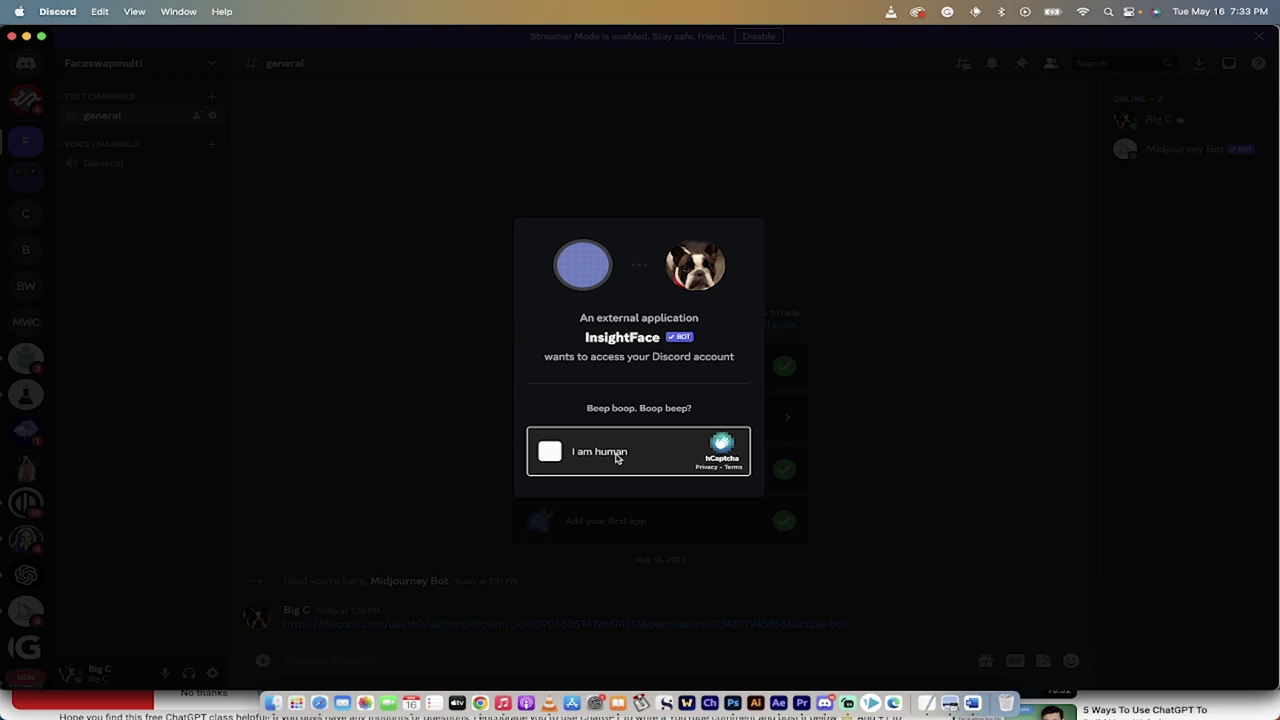
click(548, 451)
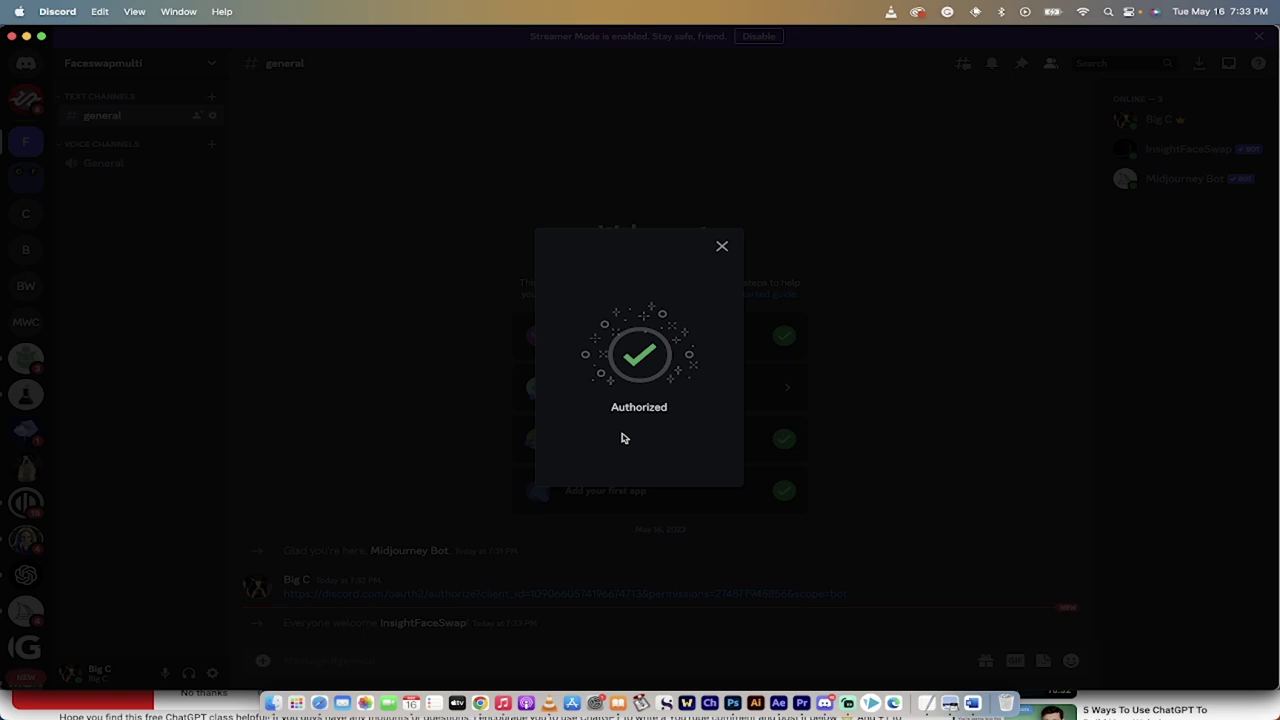
click(722, 247)
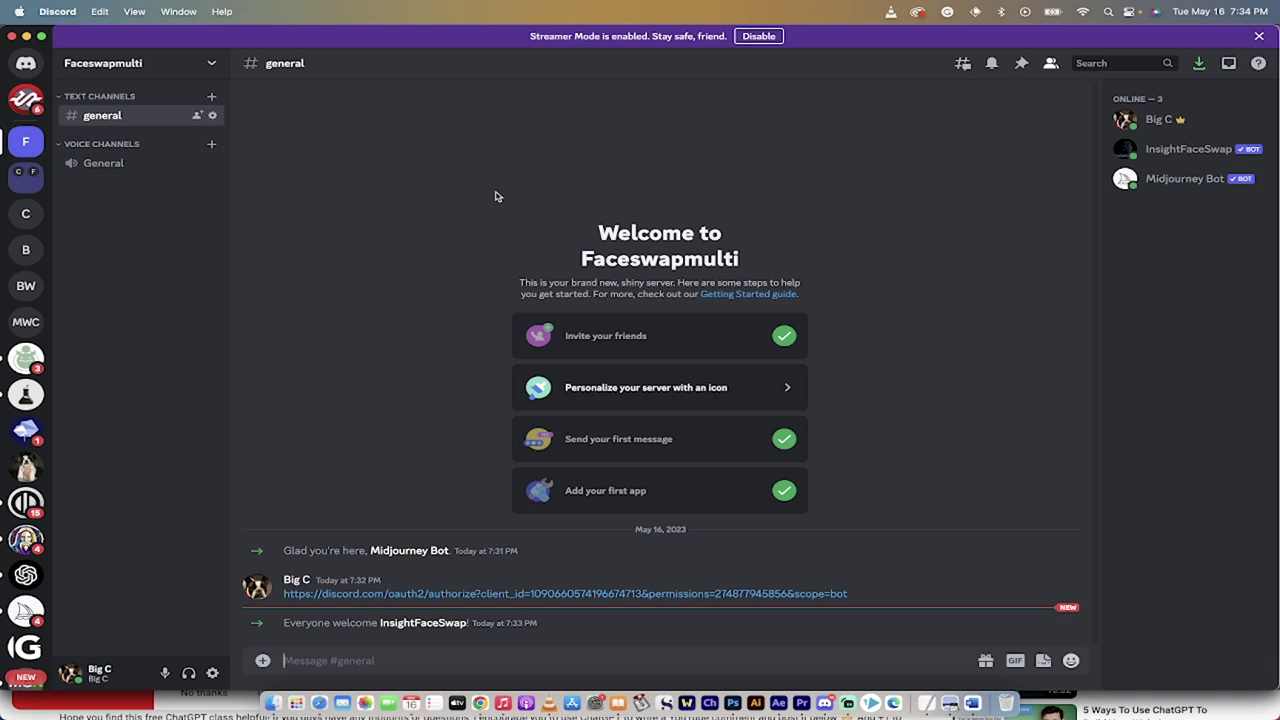
- Post the portrait 11768374.jpeg from Finder in #general and preview it enlarged
key(super+Tab)
drag(517, 325, 475, 620)
key(super+Tab)
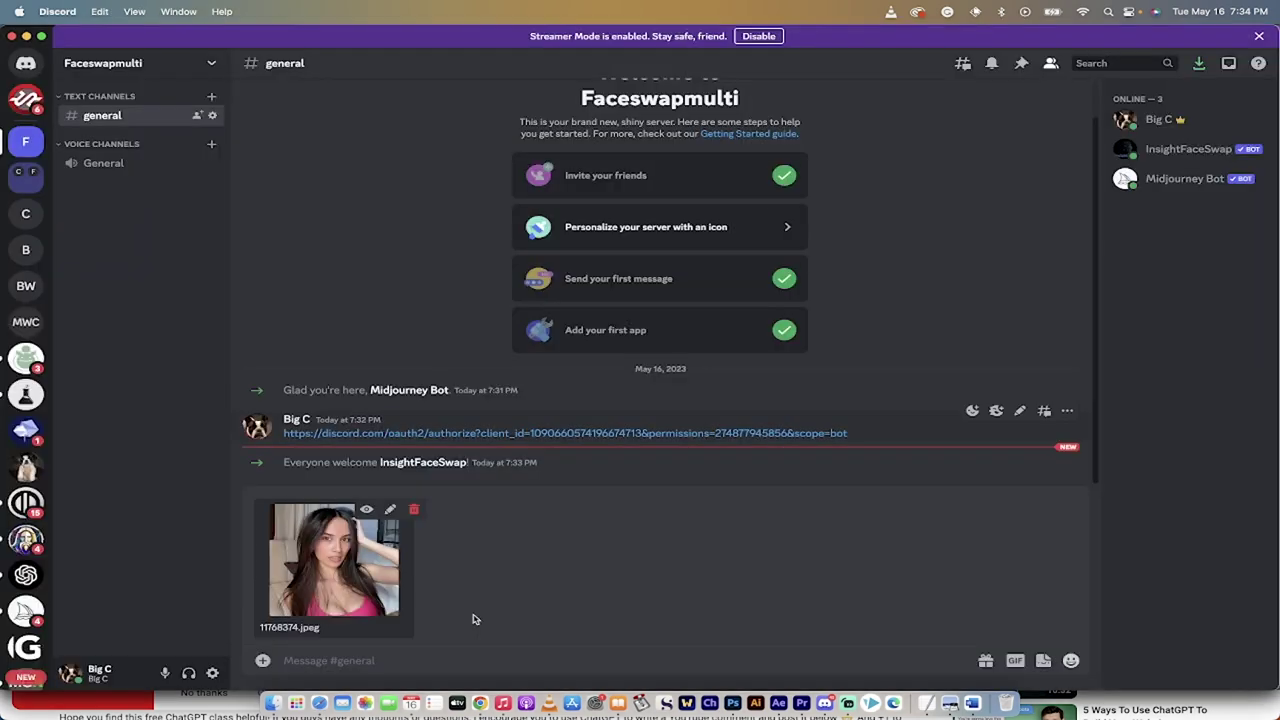
key(Return)
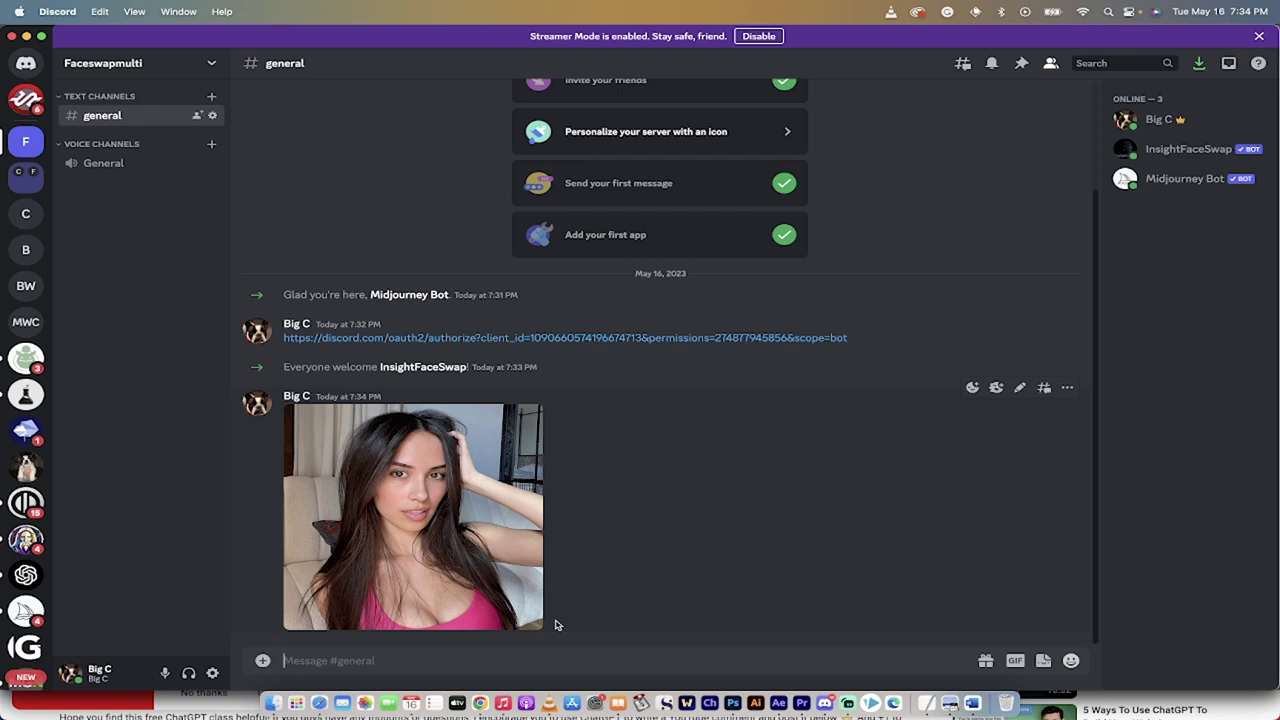
click(421, 482)
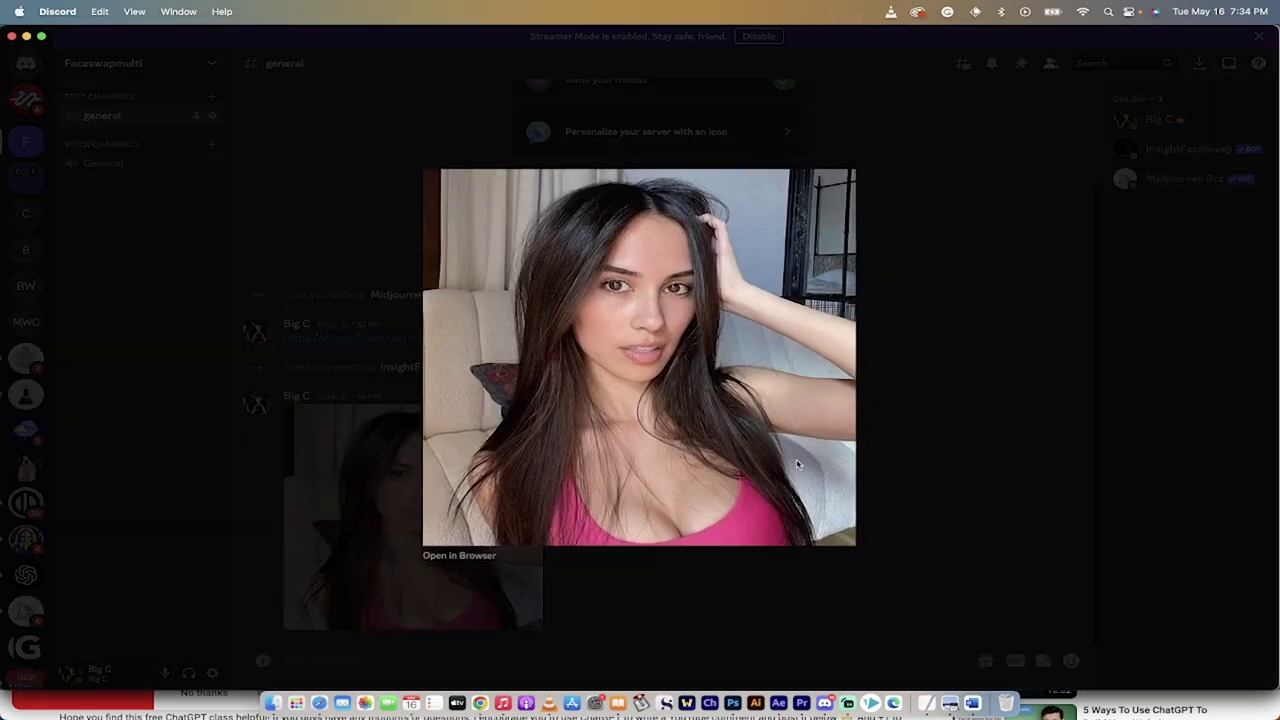
click(919, 486)
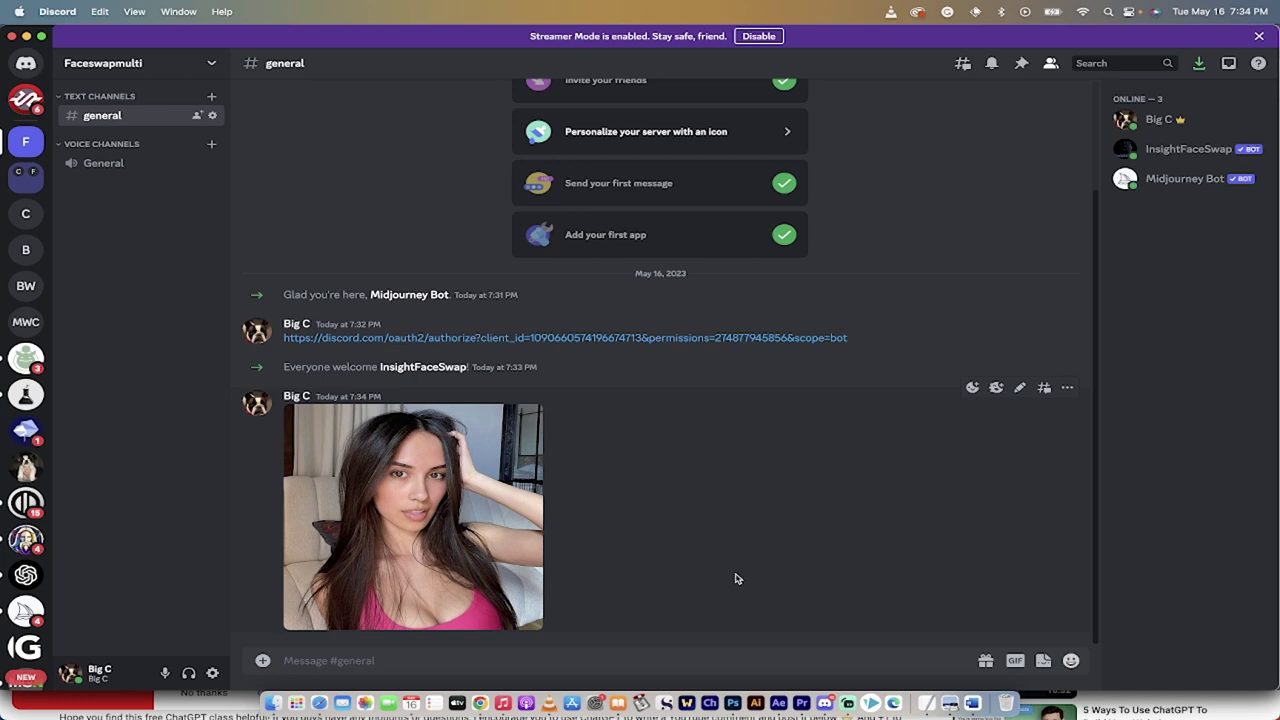
click(463, 669)
- Send /saveid with 11768374.jpeg as the image and the chosen identity name as idname
text(/s)
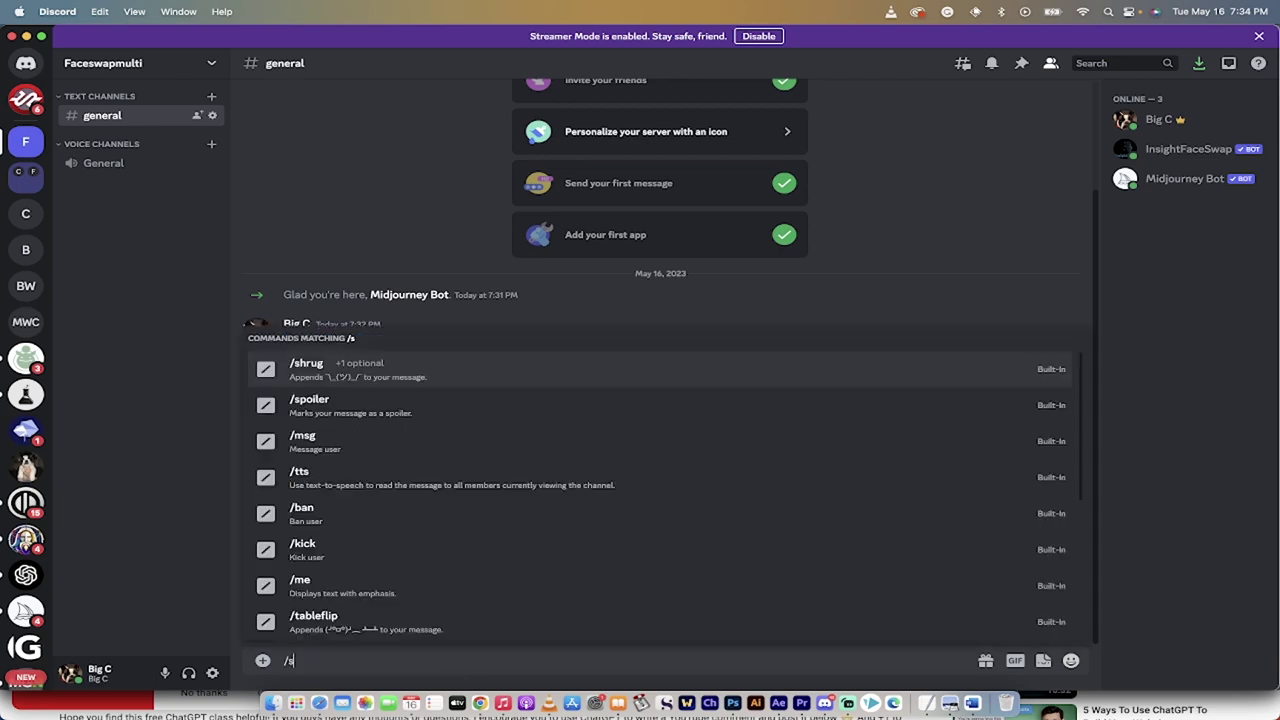
text(aveid)
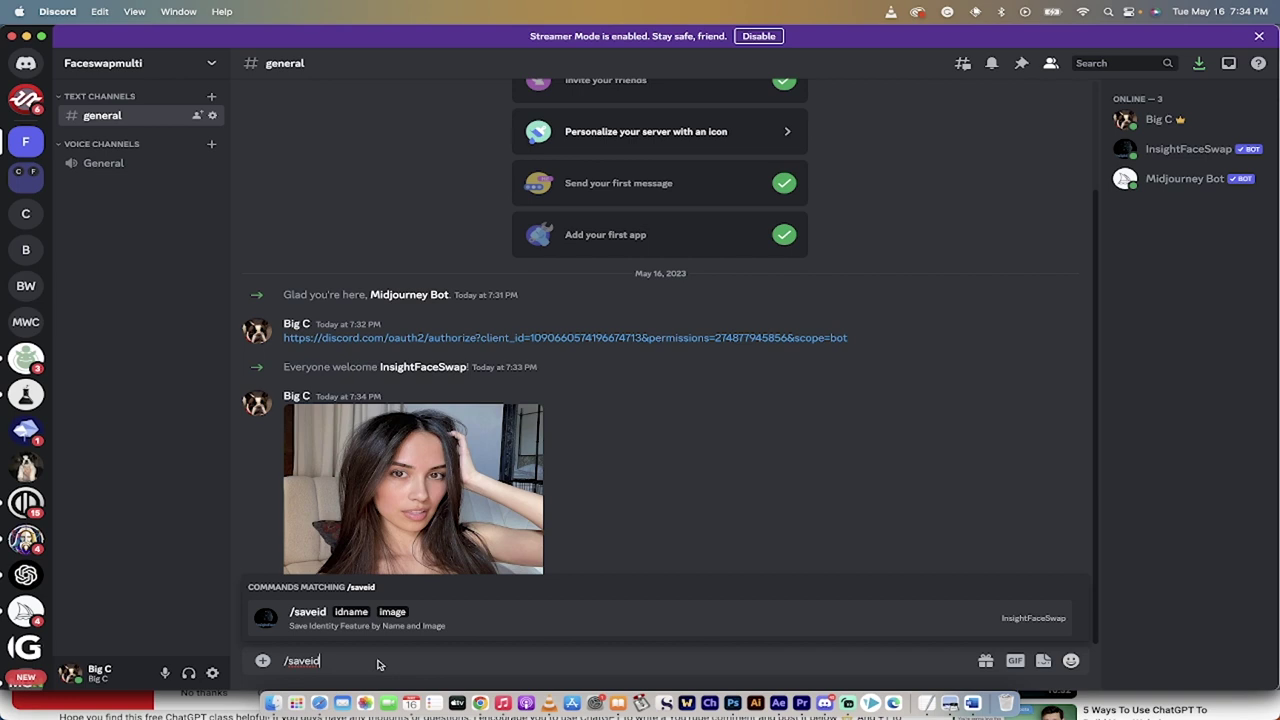
key(Return)
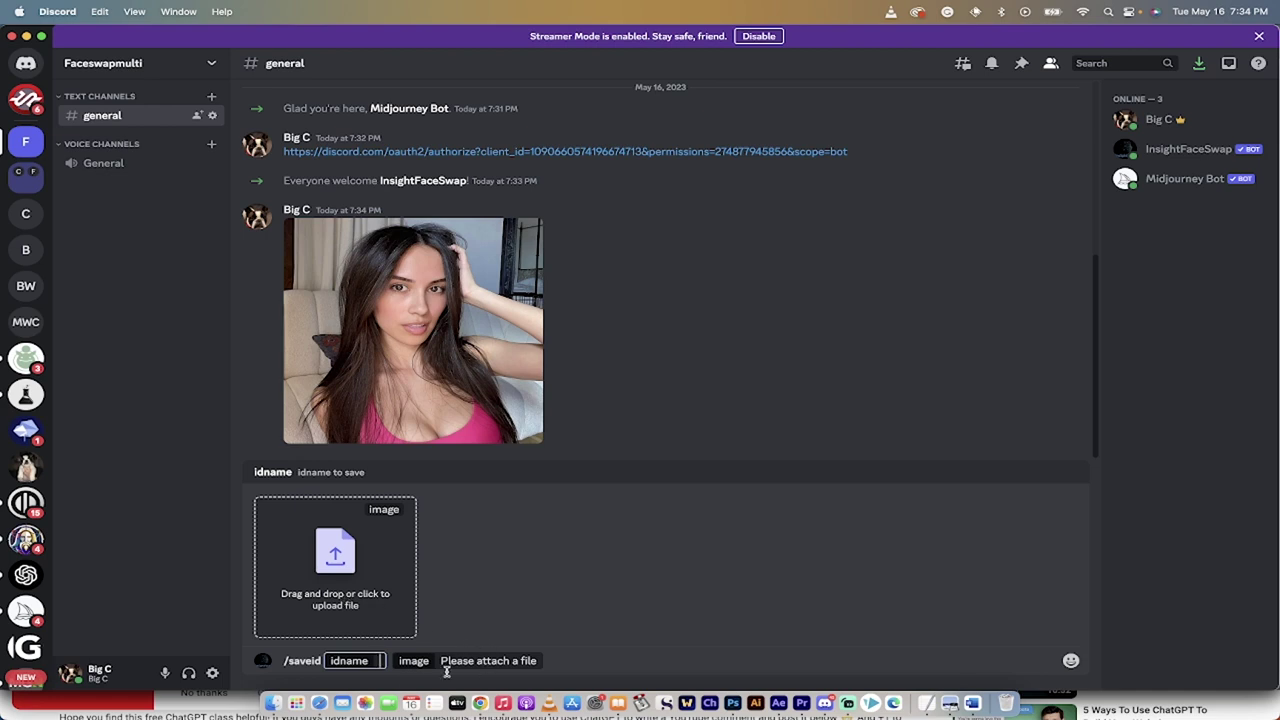
click(273, 703)
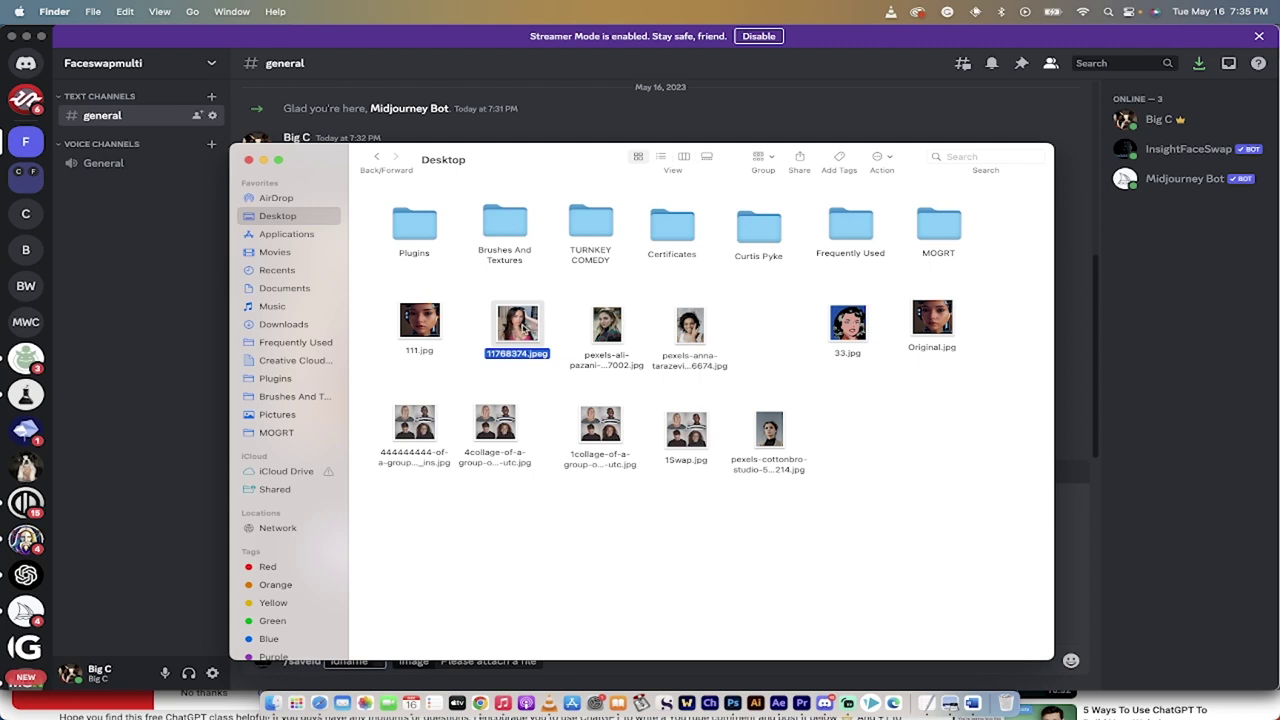
drag(522, 333, 338, 567)
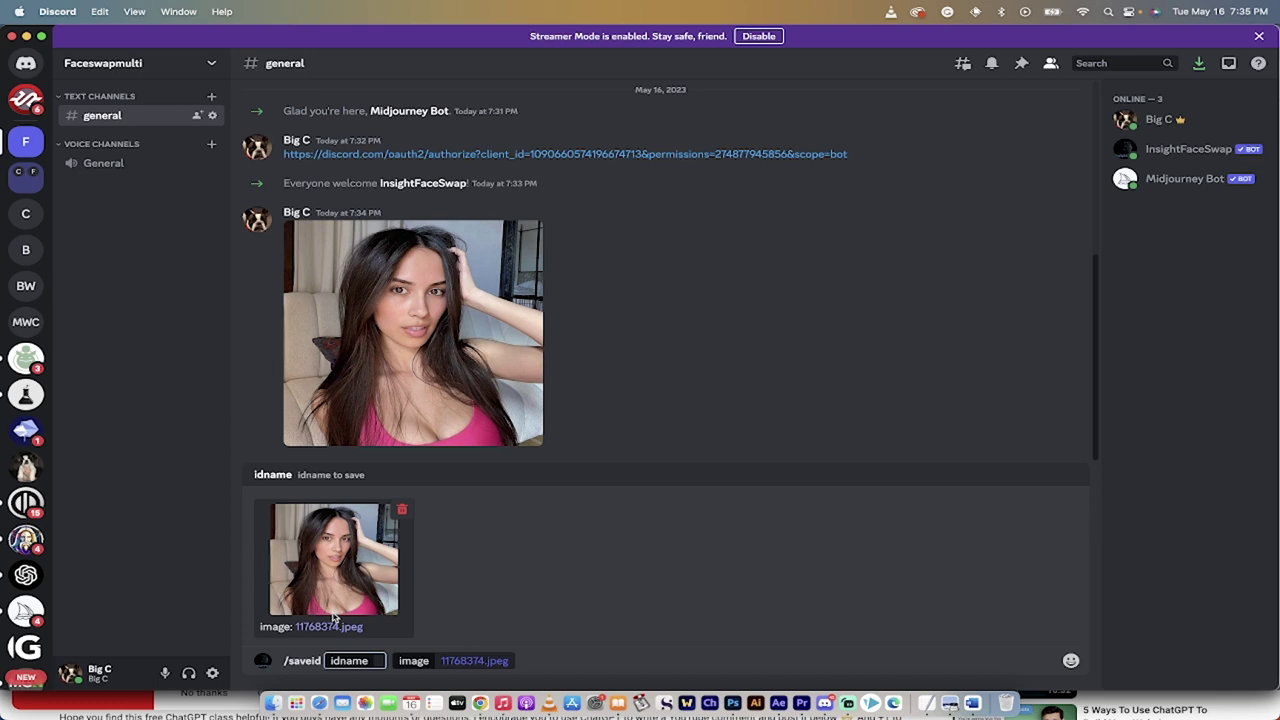
text(Caryn)
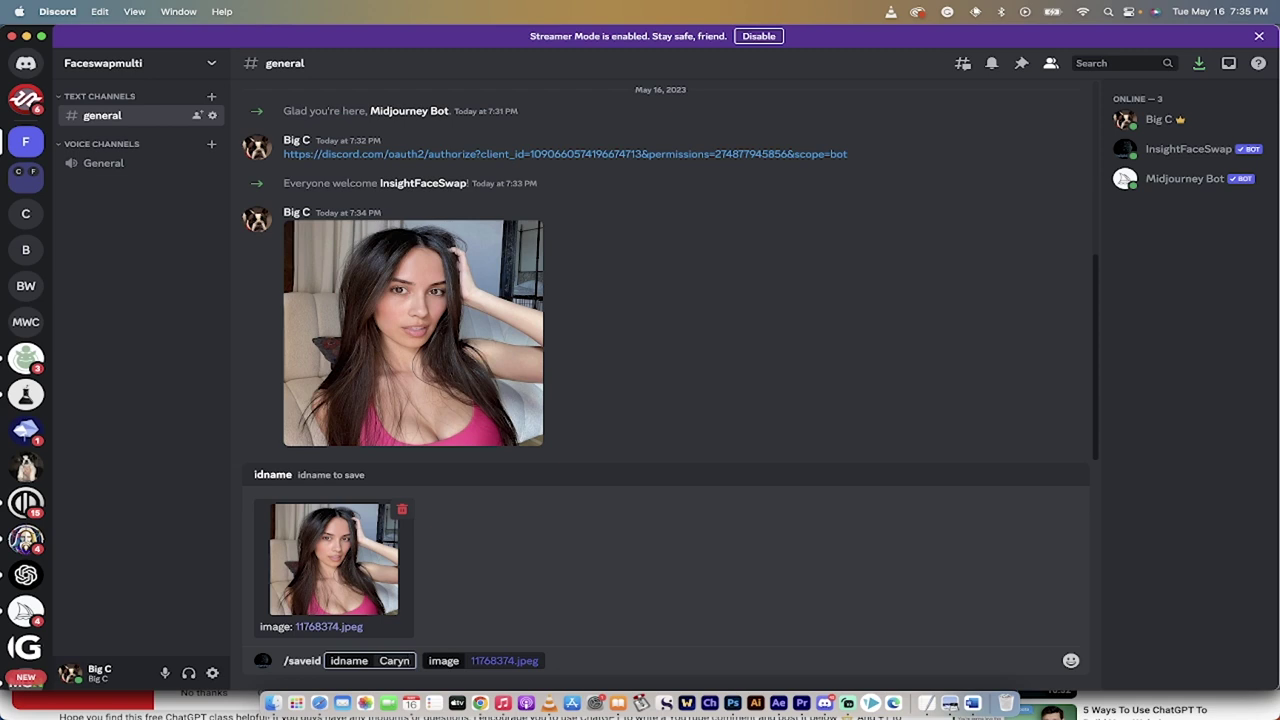
key(Return)
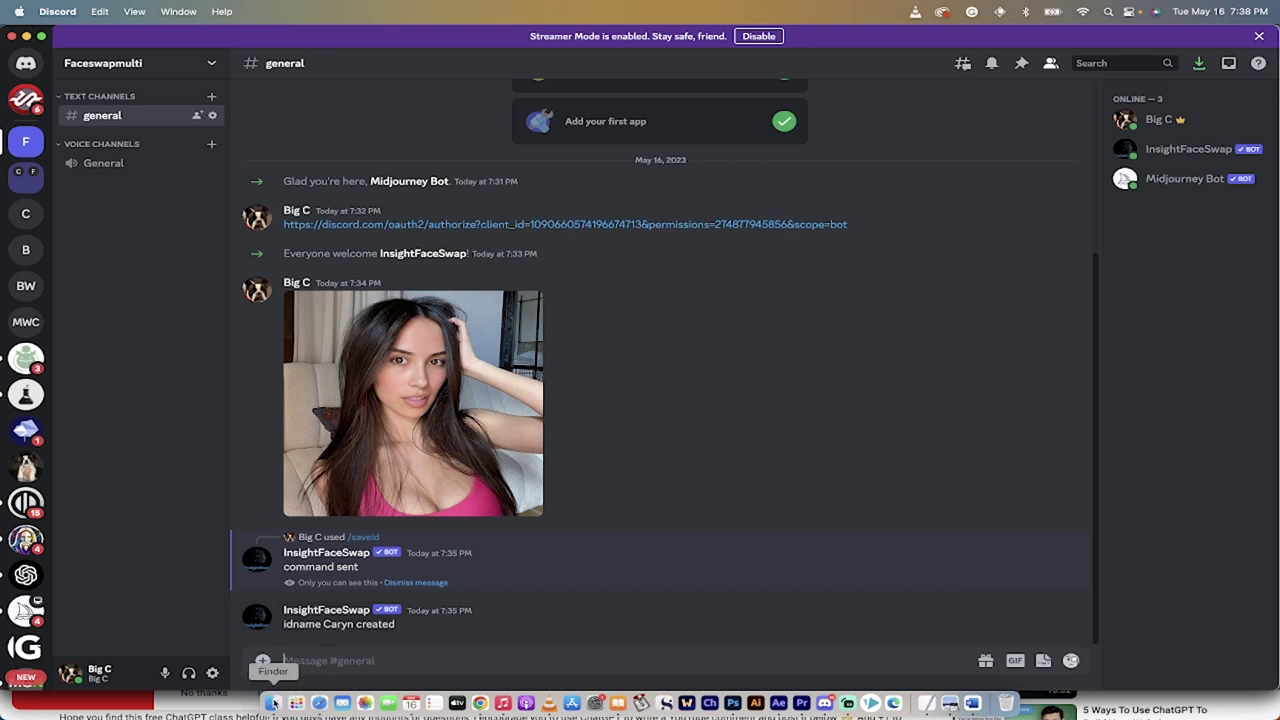
- Post the group photo 1.jpg from Pictures in #general and preview it enlarged
click(272, 703)
drag(558, 272, 500, 596)
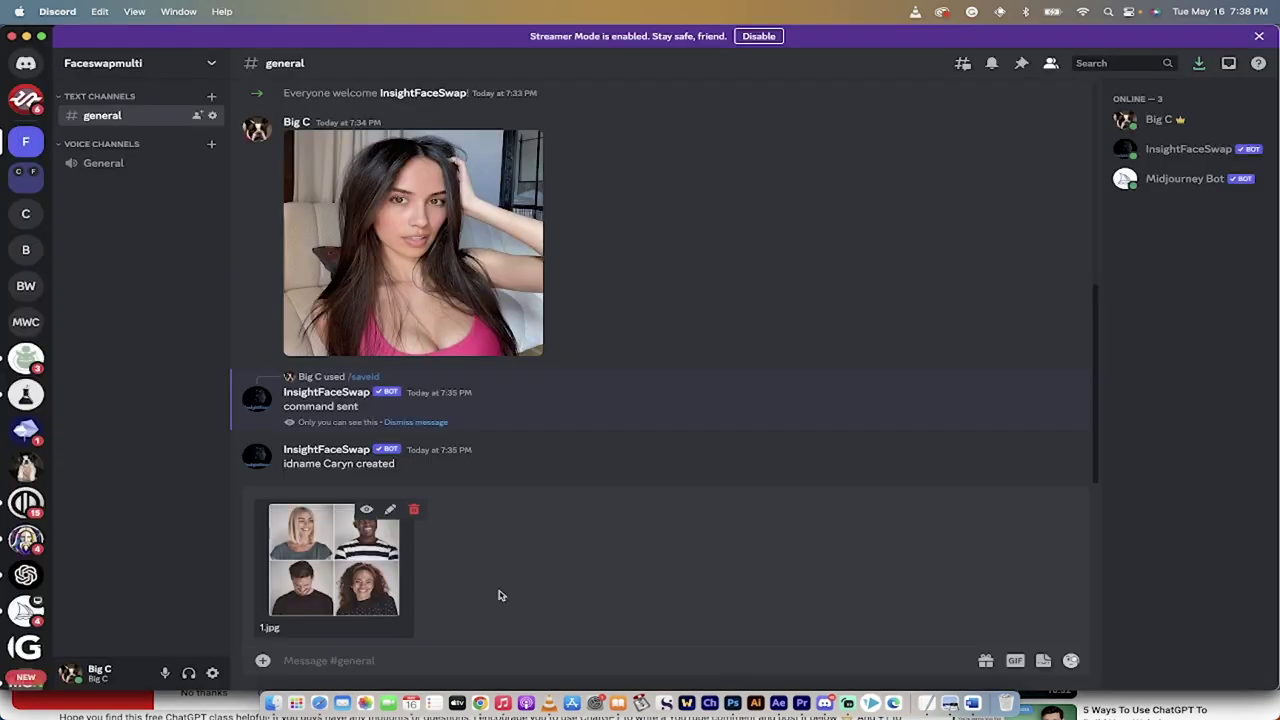
key(Return)
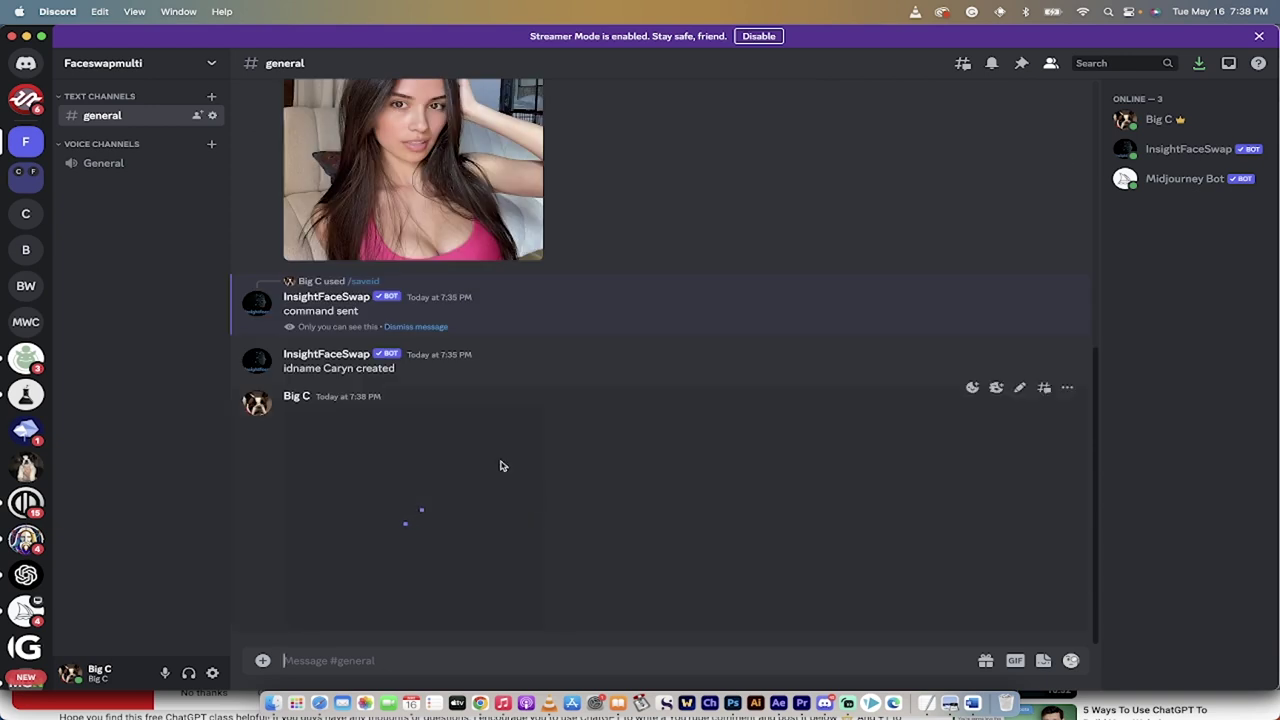
click(443, 494)
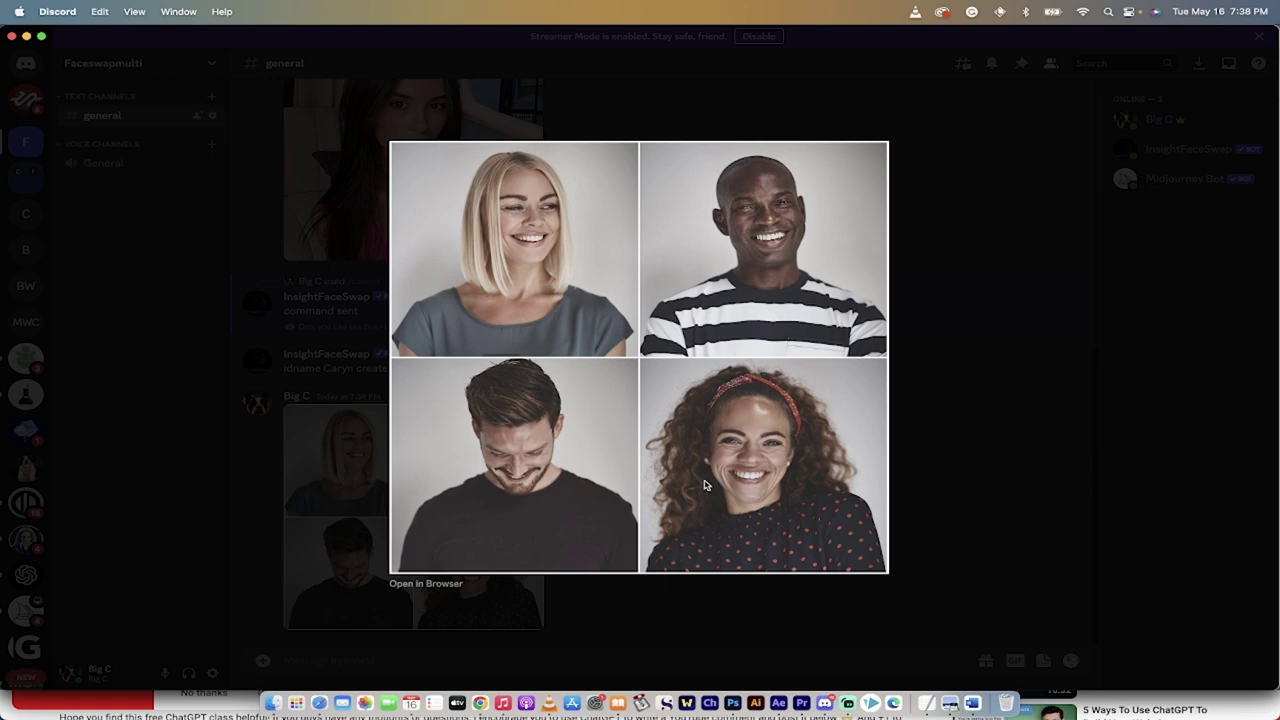
click(951, 507)
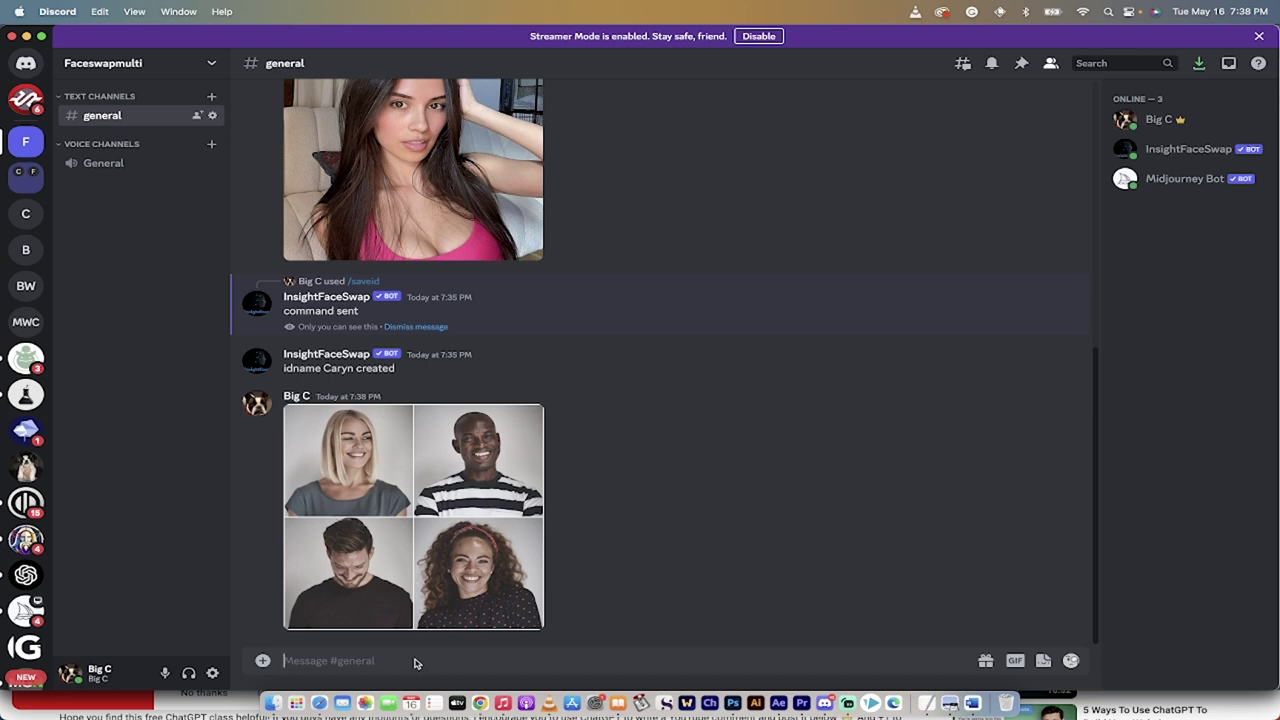
text(/swapid)
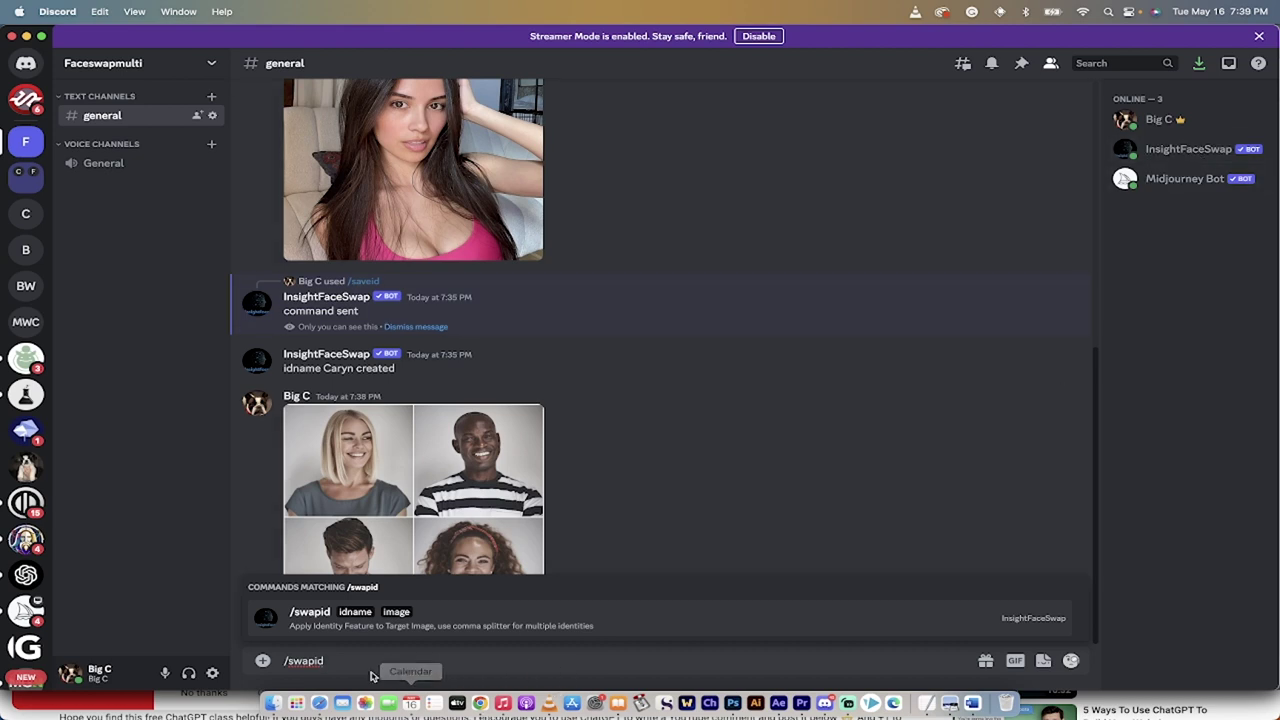
- Send /swapid with 1.jpg as the image and the saved identity name as idname
key(Return)
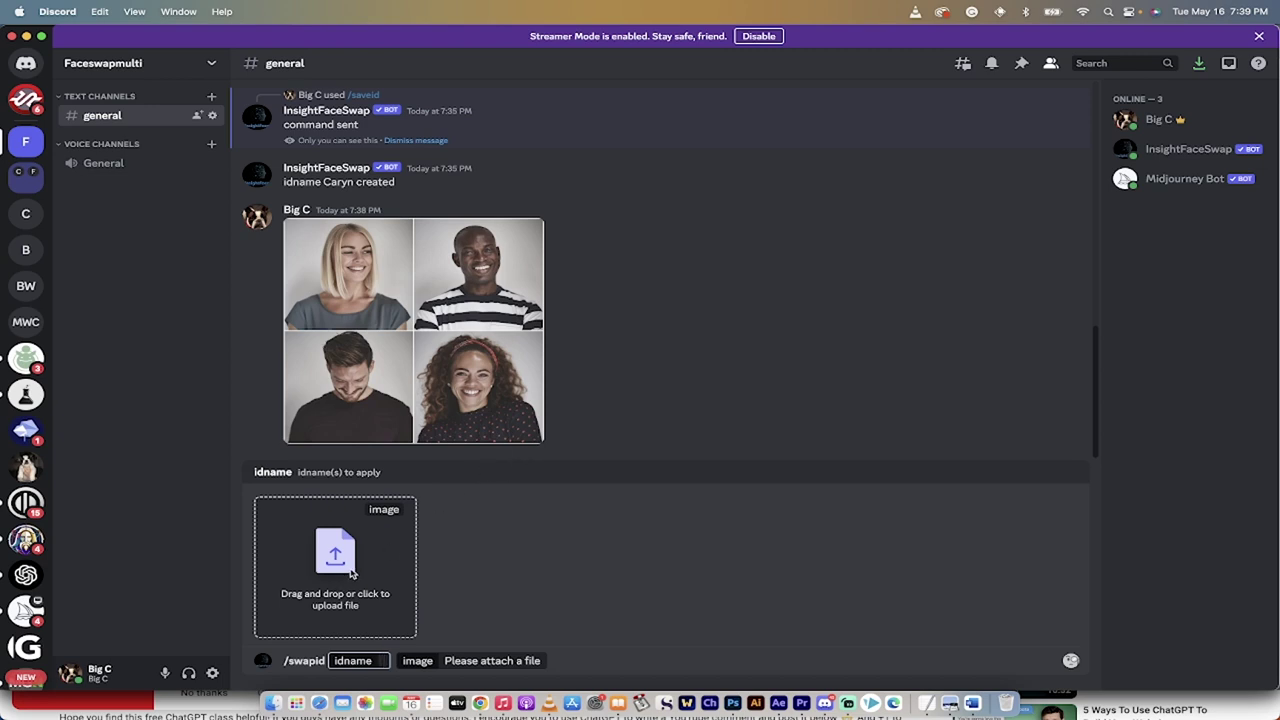
click(272, 705)
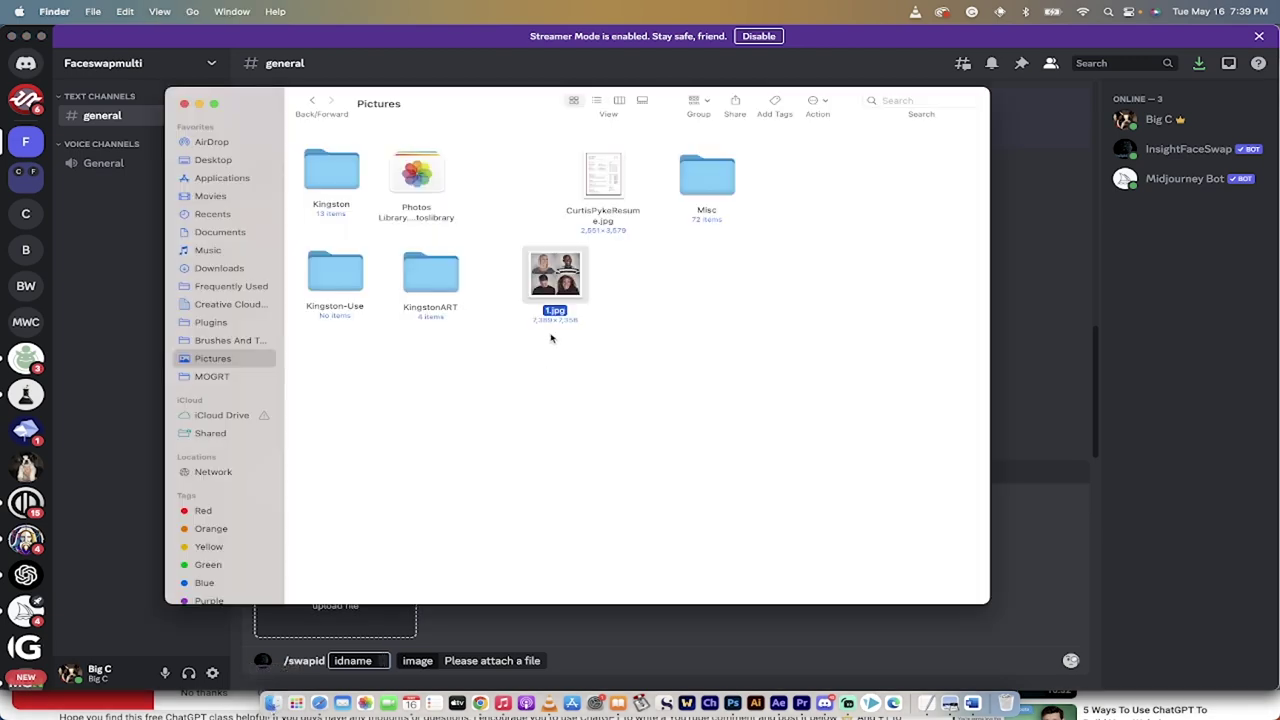
drag(555, 280, 394, 566)
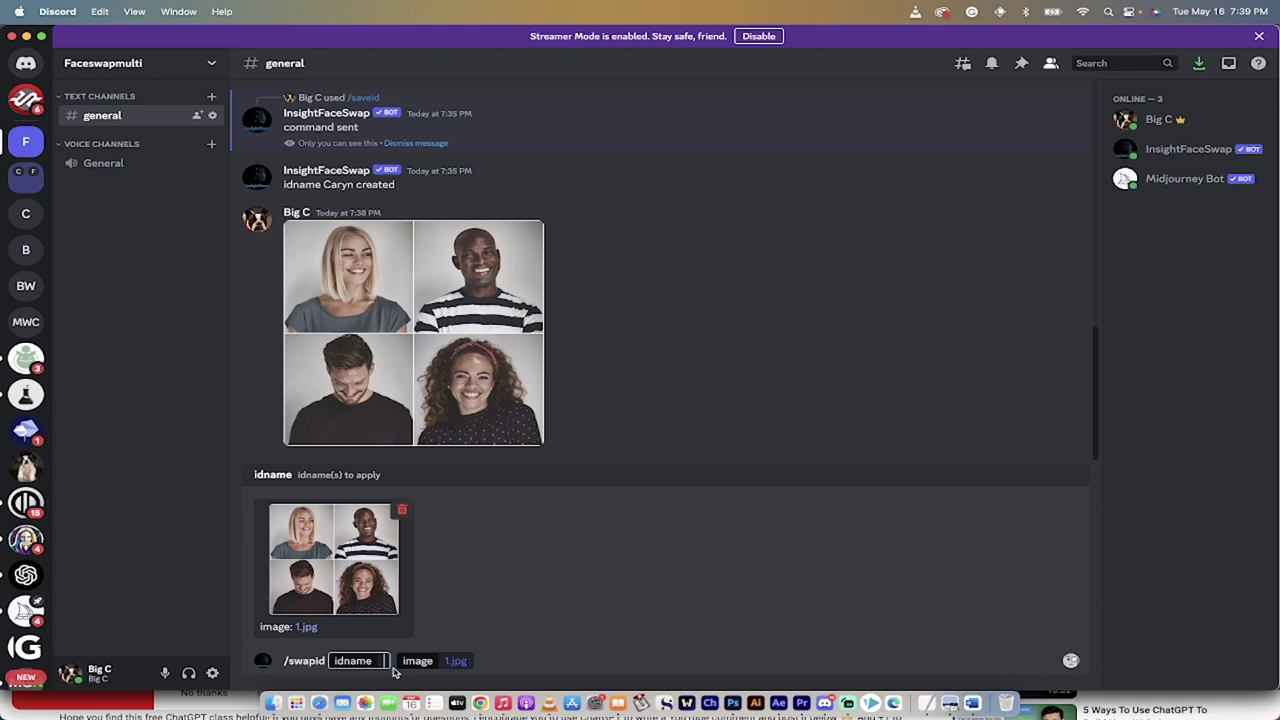
text(Ca)
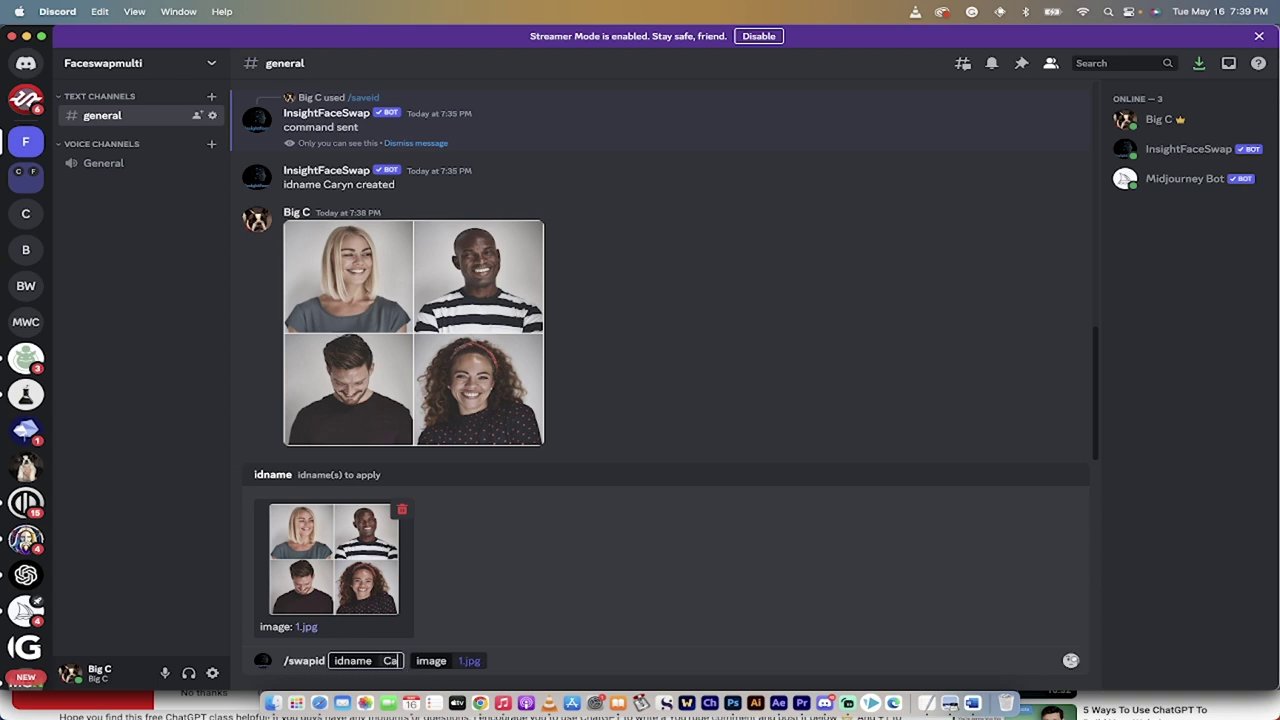
text(ryn)
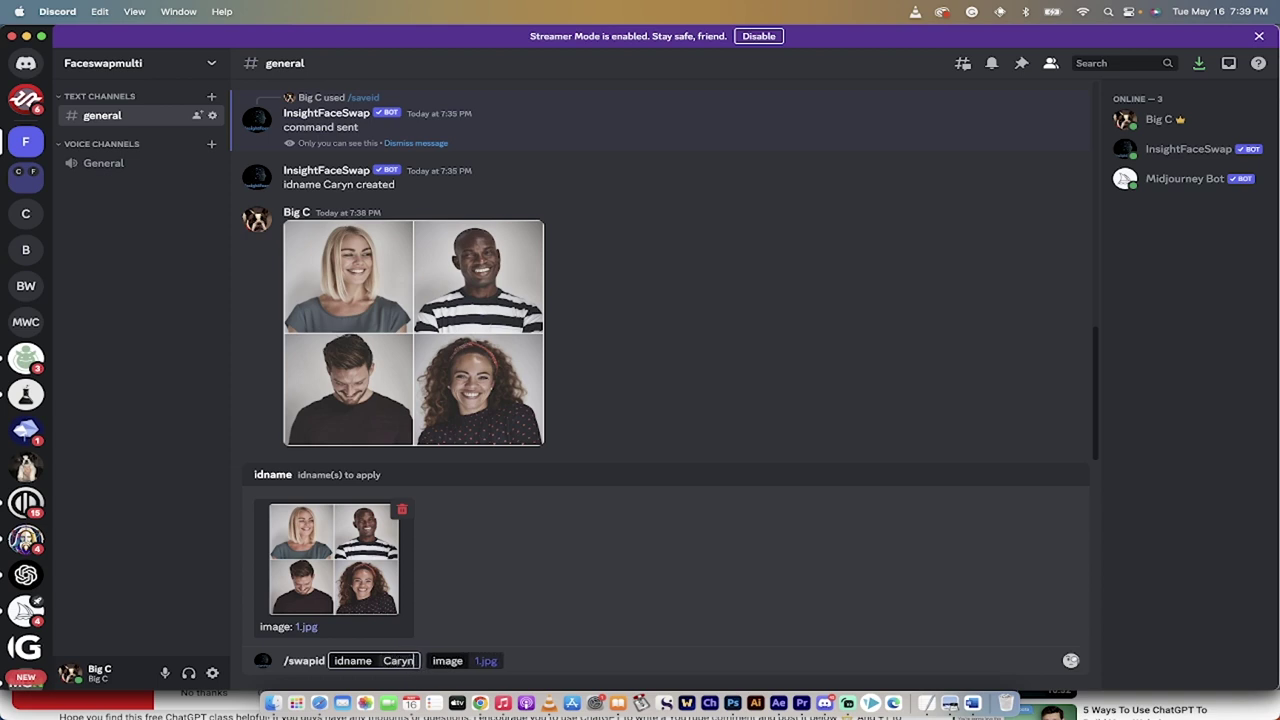
key(Return)
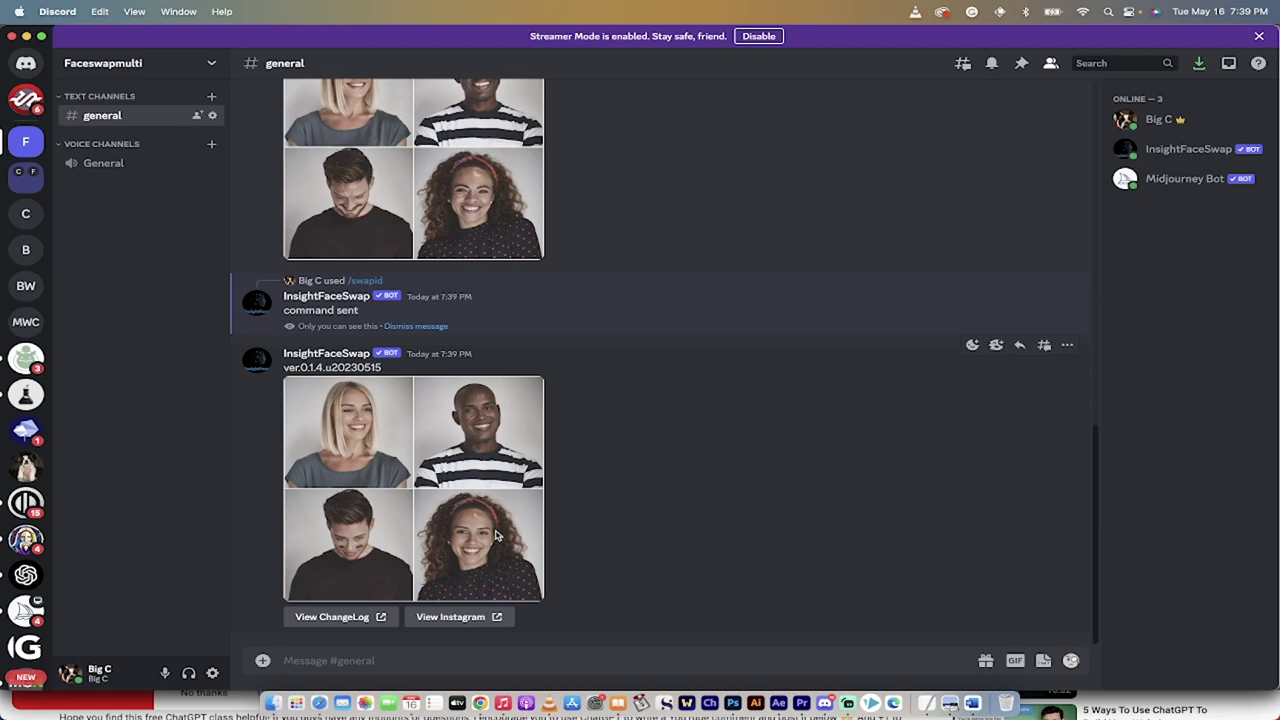
click(440, 168)
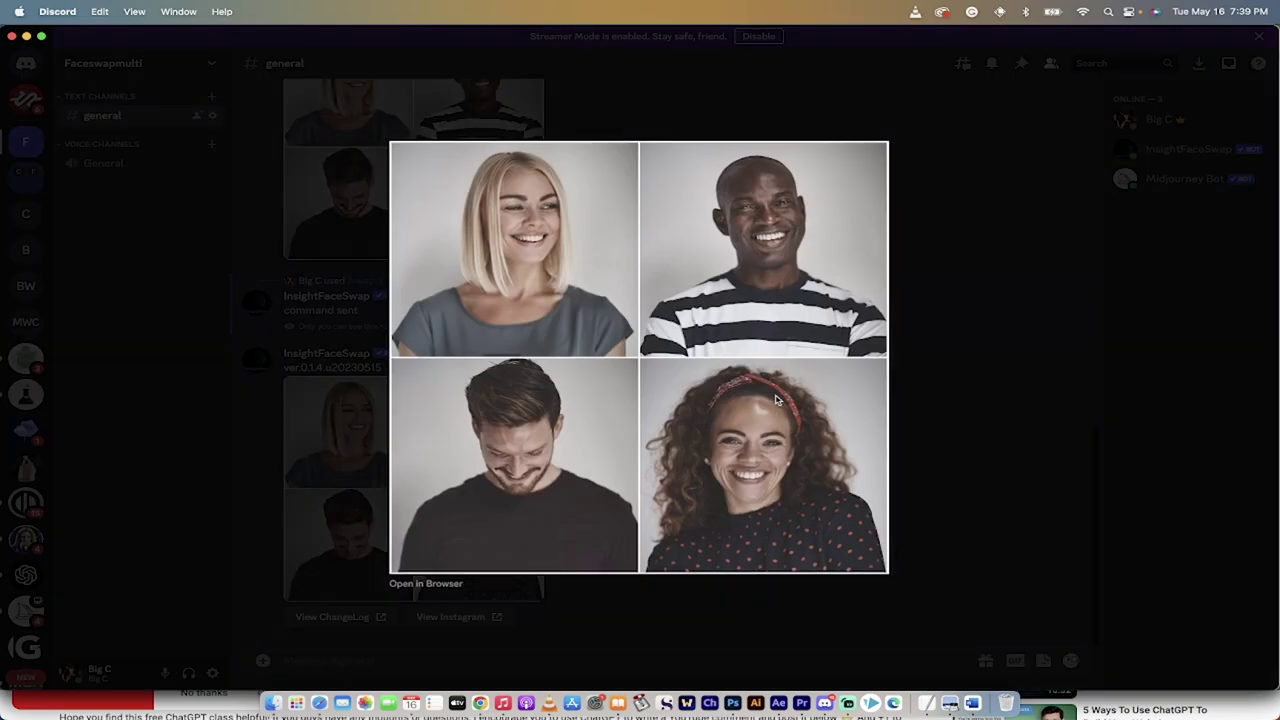
click(930, 433)
click(484, 514)
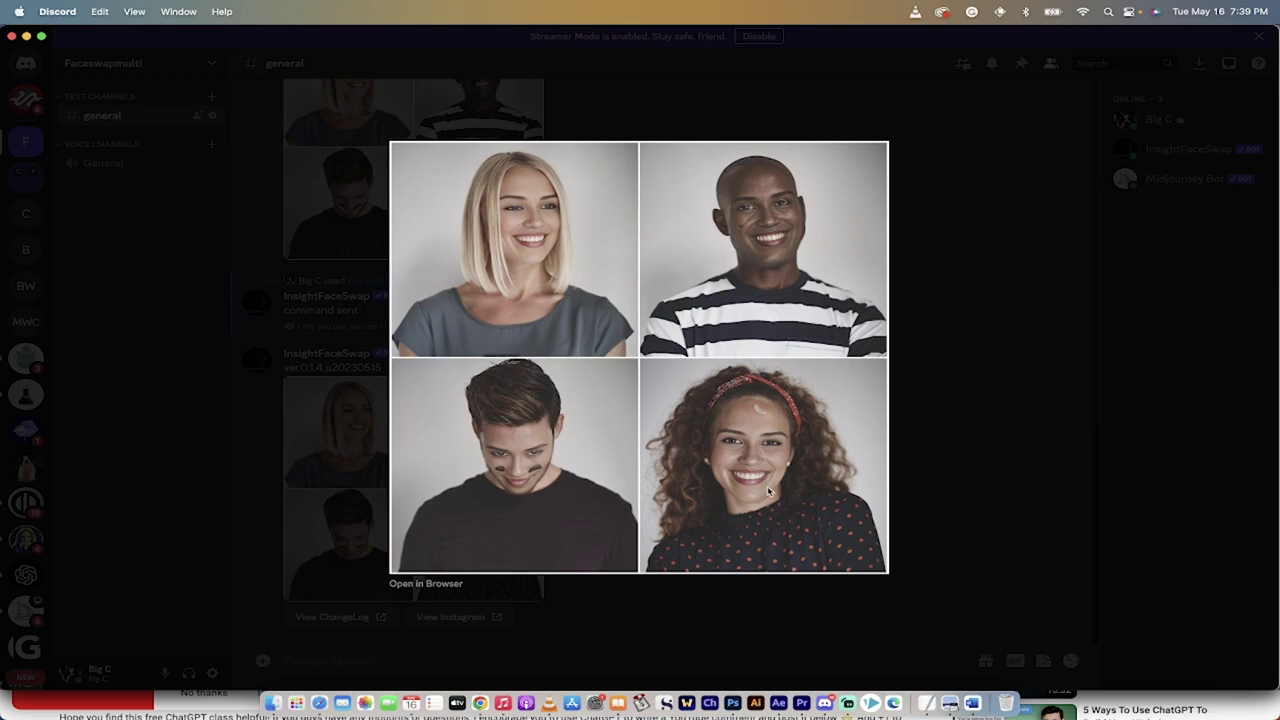
click(931, 463)
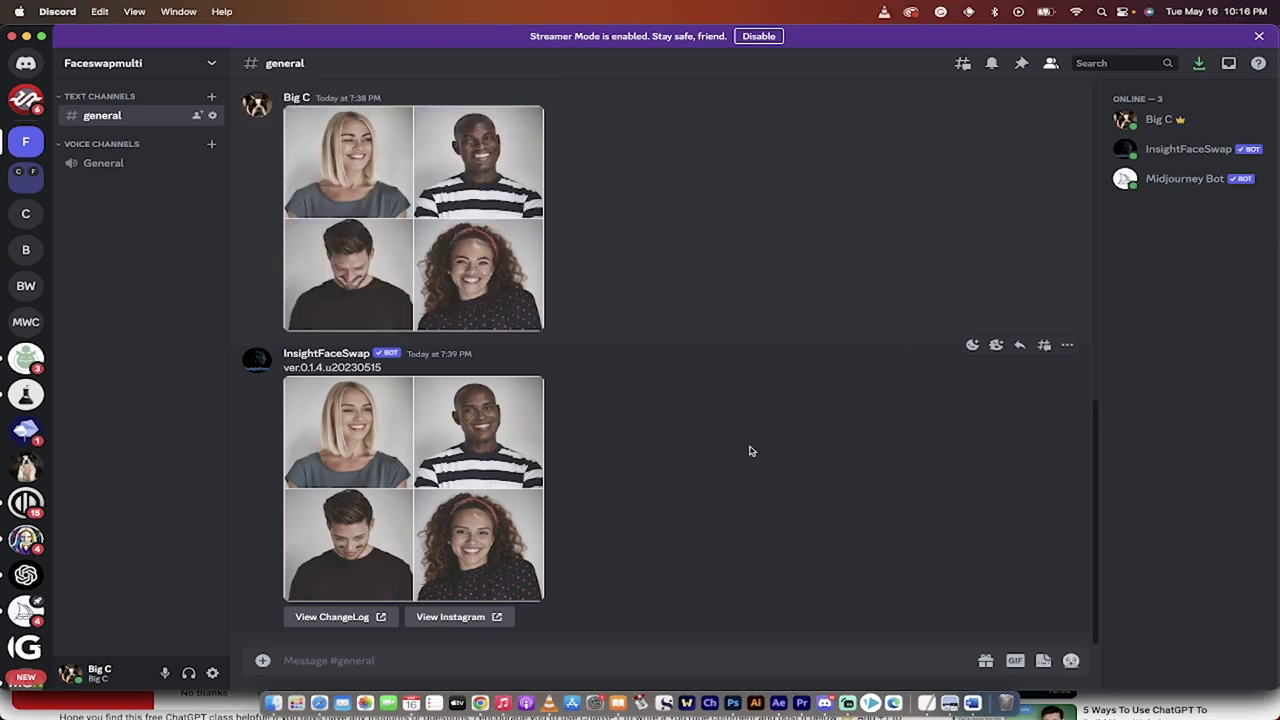
- Locate 1.jpg and the face-swapped New1.jpg in Pictures, then bring up Photopea in Chrome
right_click(465, 268)
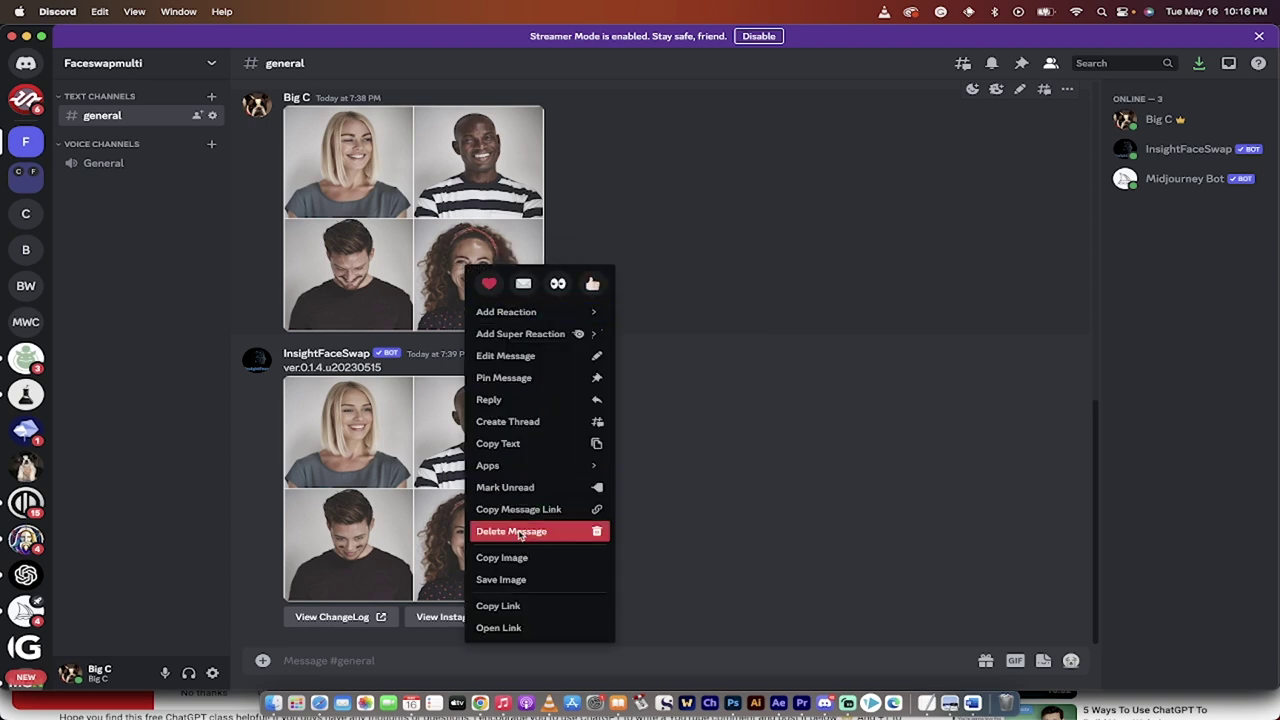
click(757, 534)
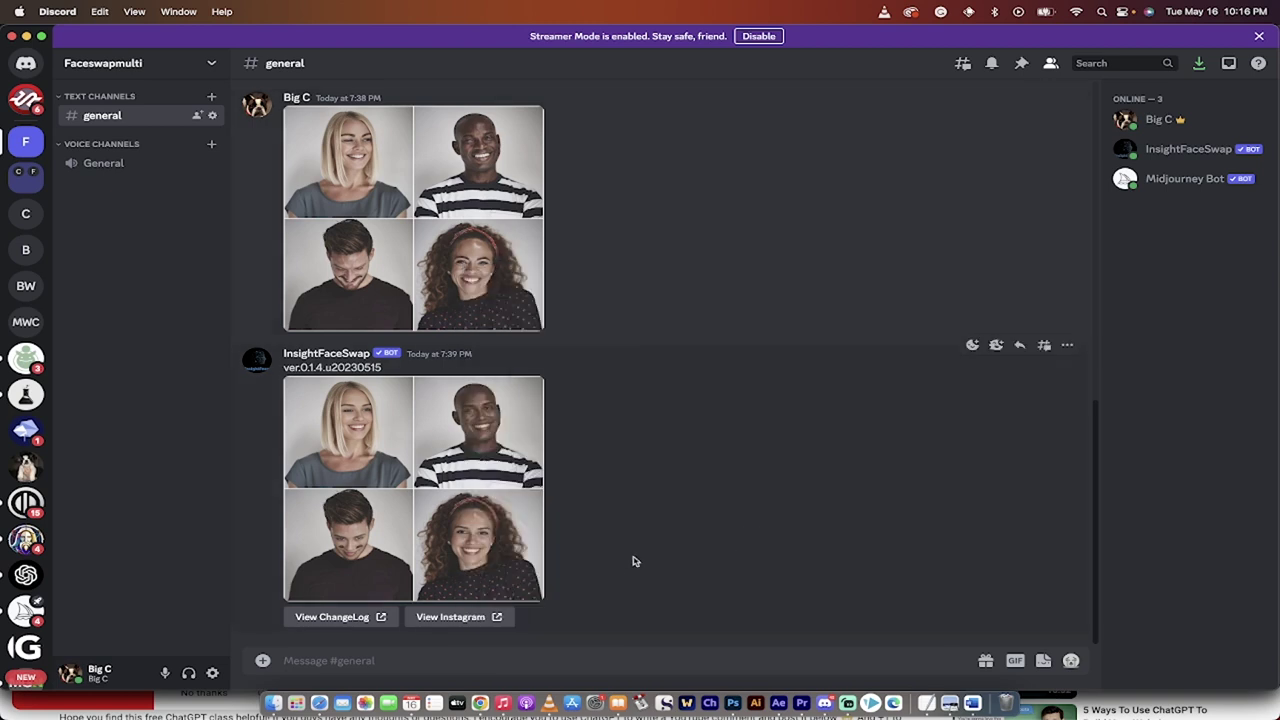
click(273, 704)
click(552, 278)
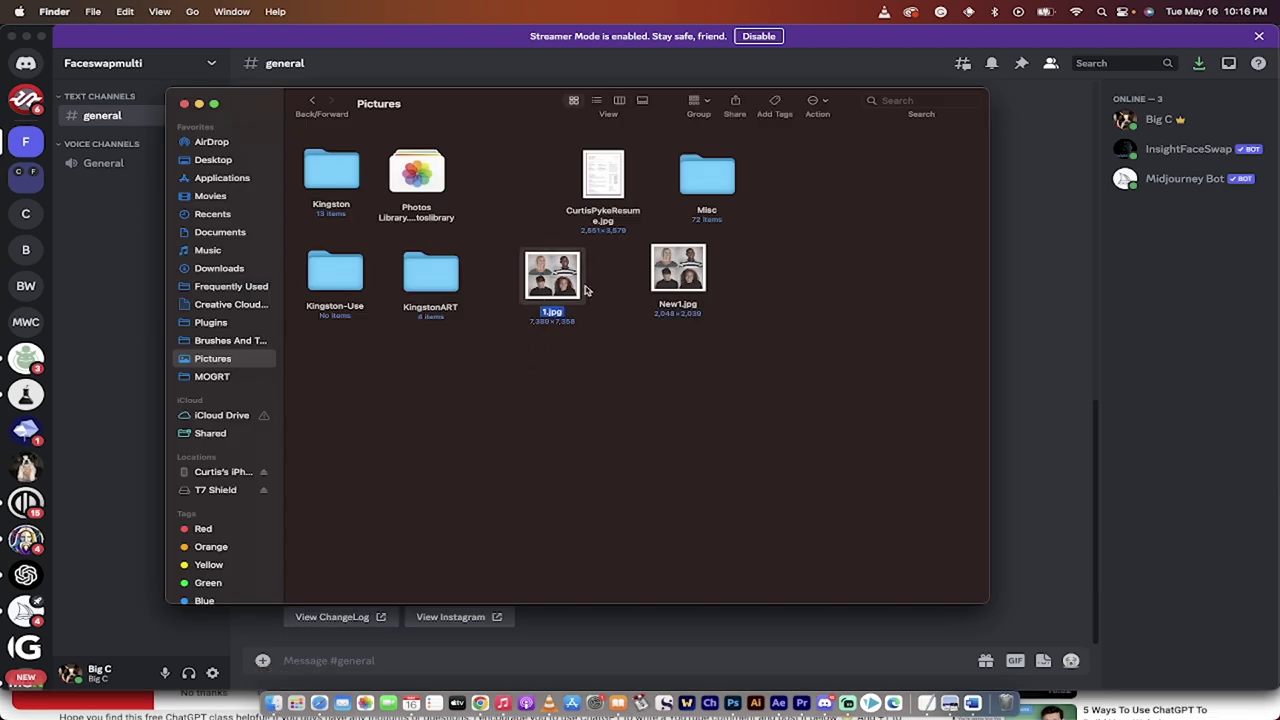
click(668, 288)
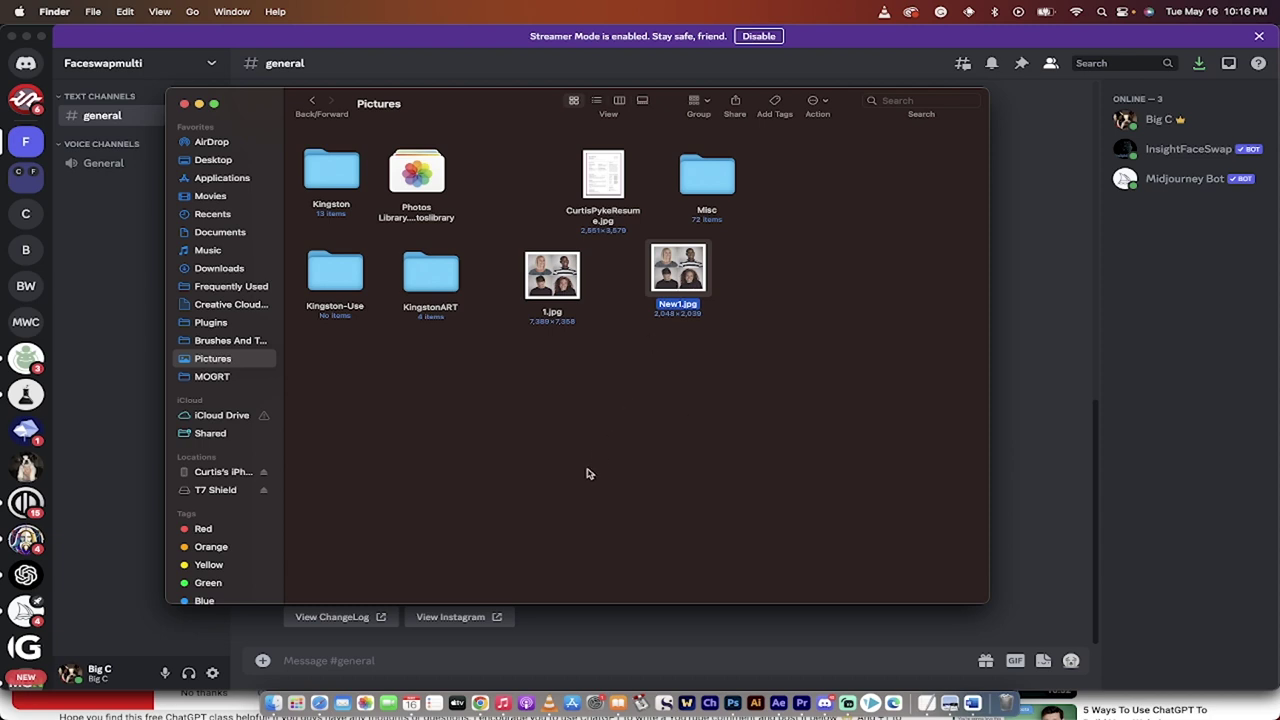
click(481, 704)
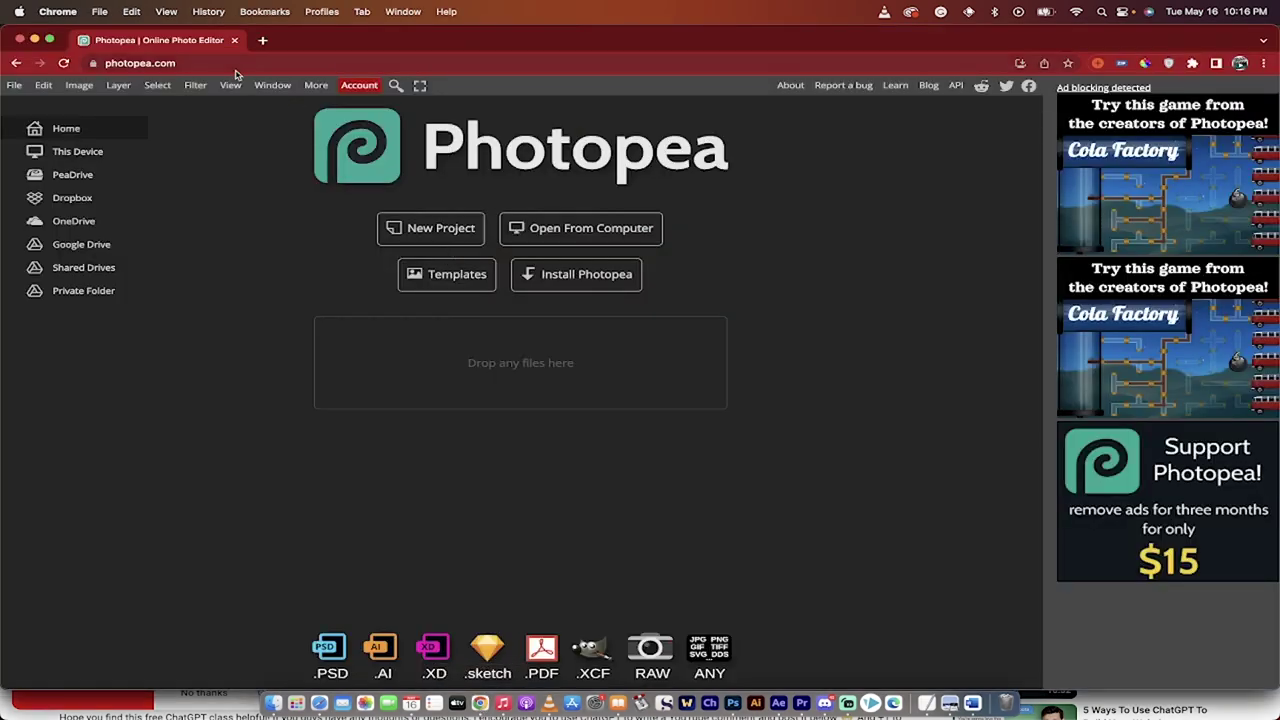
- Open 1.jpg in Photopea by dropping it from the Pictures folder onto the page
click(184, 64)
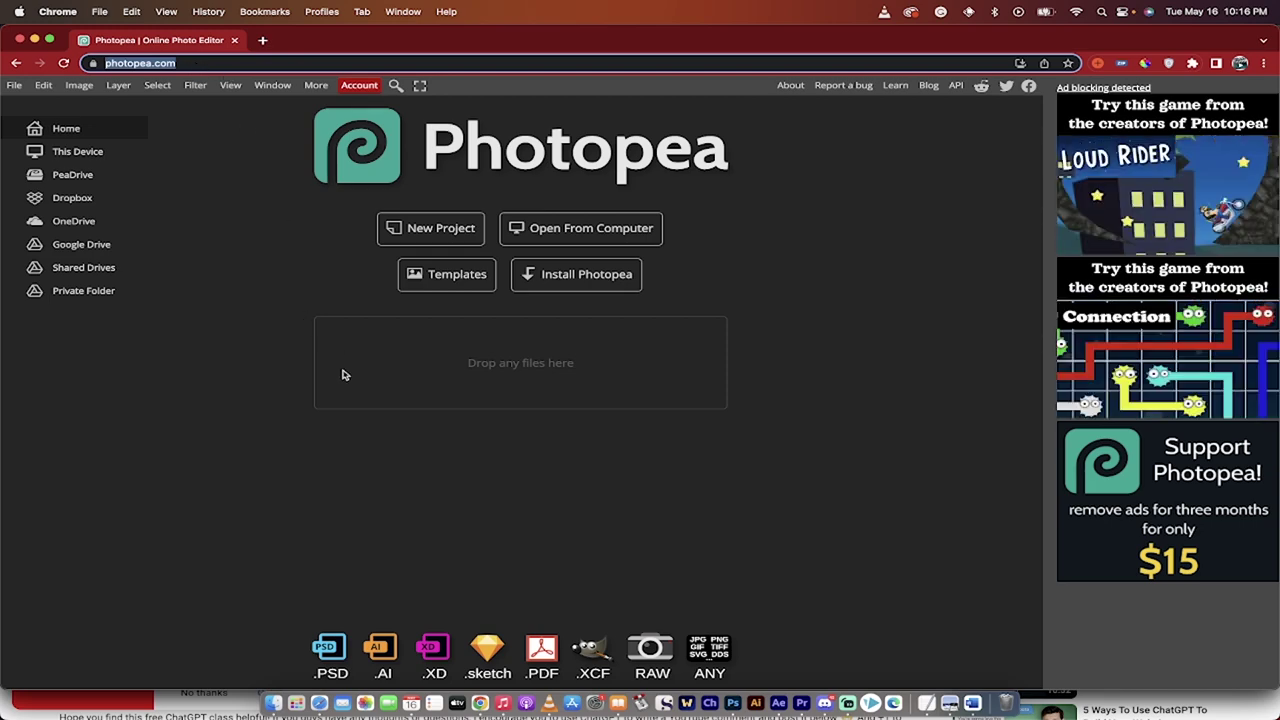
click(272, 703)
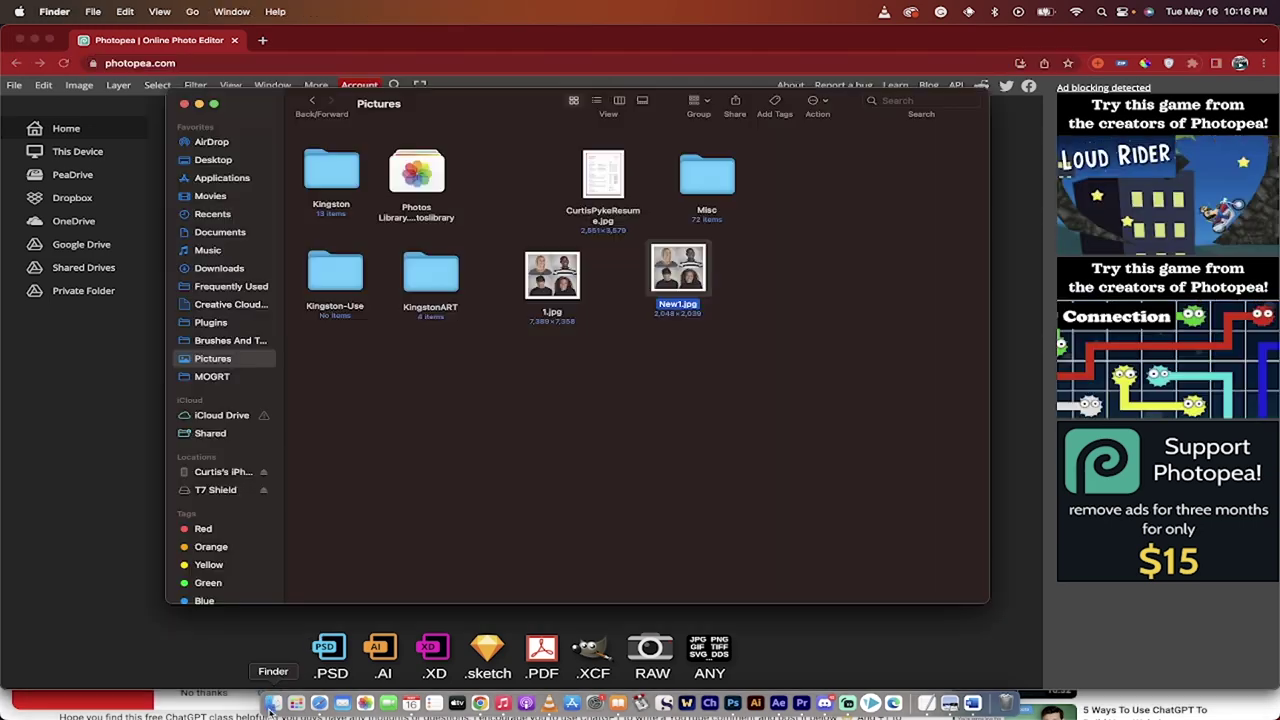
click(555, 283)
click(672, 278)
click(566, 282)
drag(548, 287, 511, 373)
key(super+Tab)
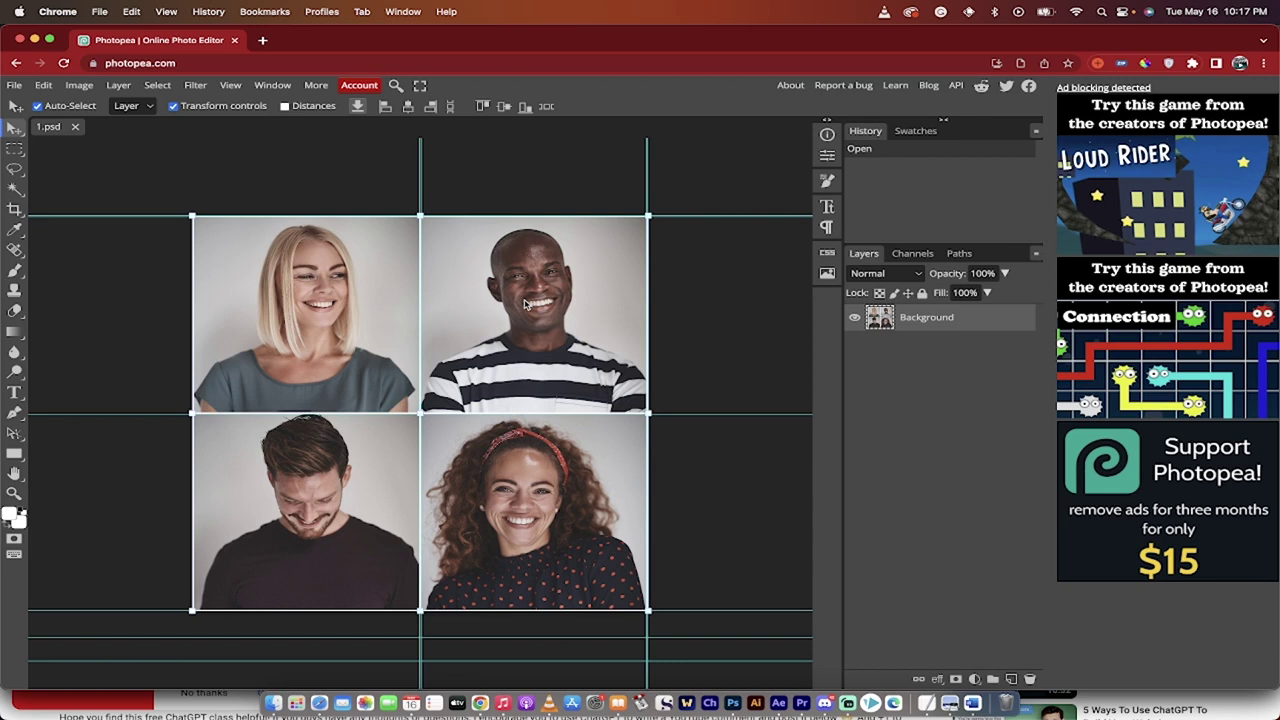
- Place New1.jpg over the group photo and scale it to cover the whole canvas
scroll(524, 304, down, 1)
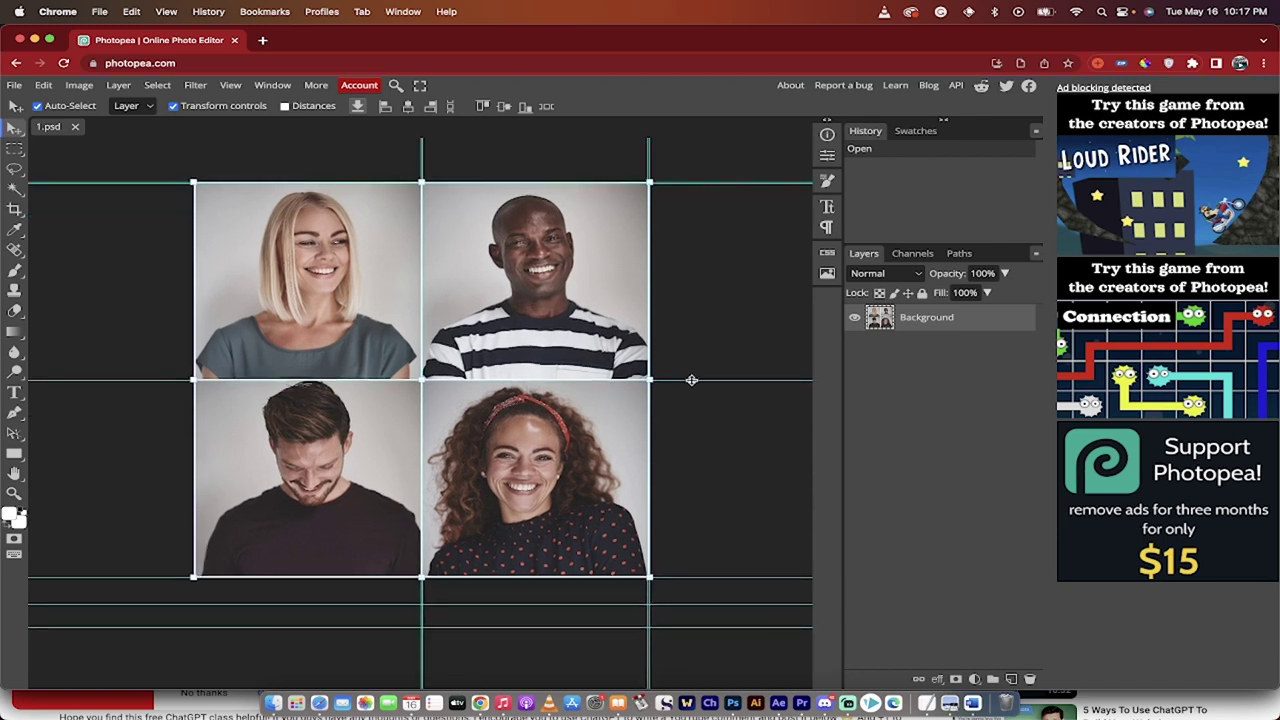
click(274, 705)
click(678, 268)
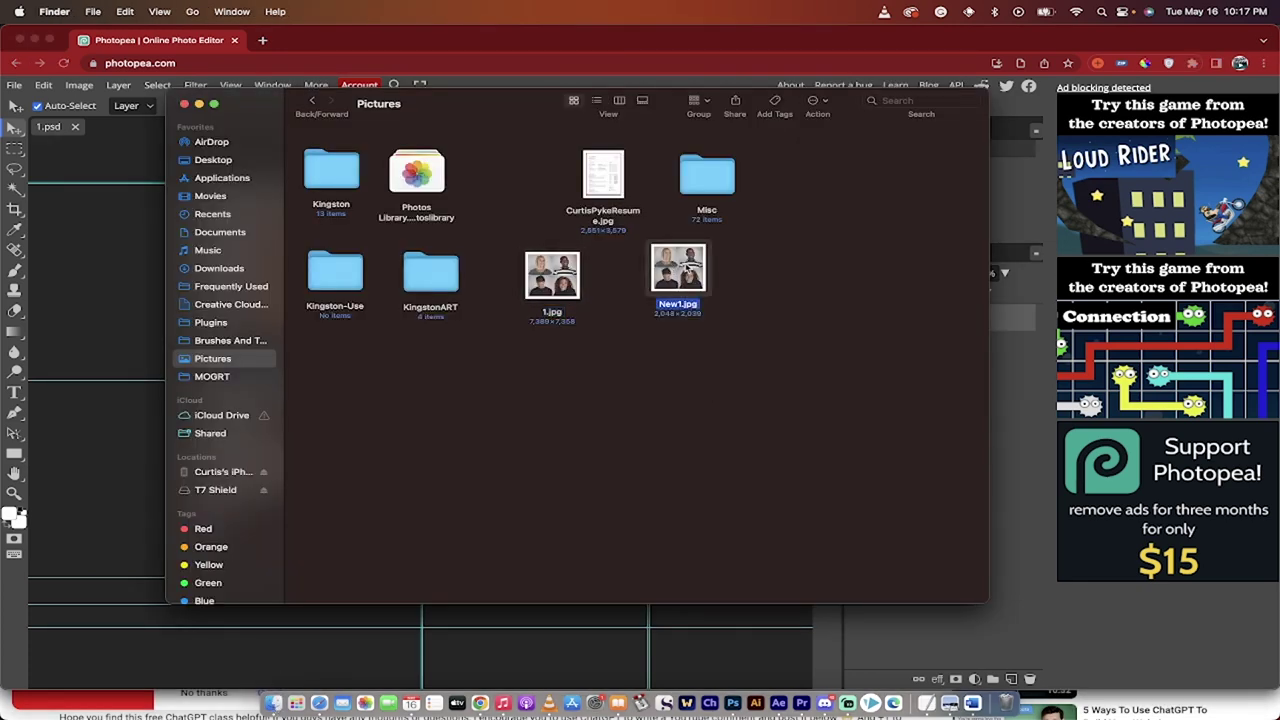
drag(678, 268, 430, 392)
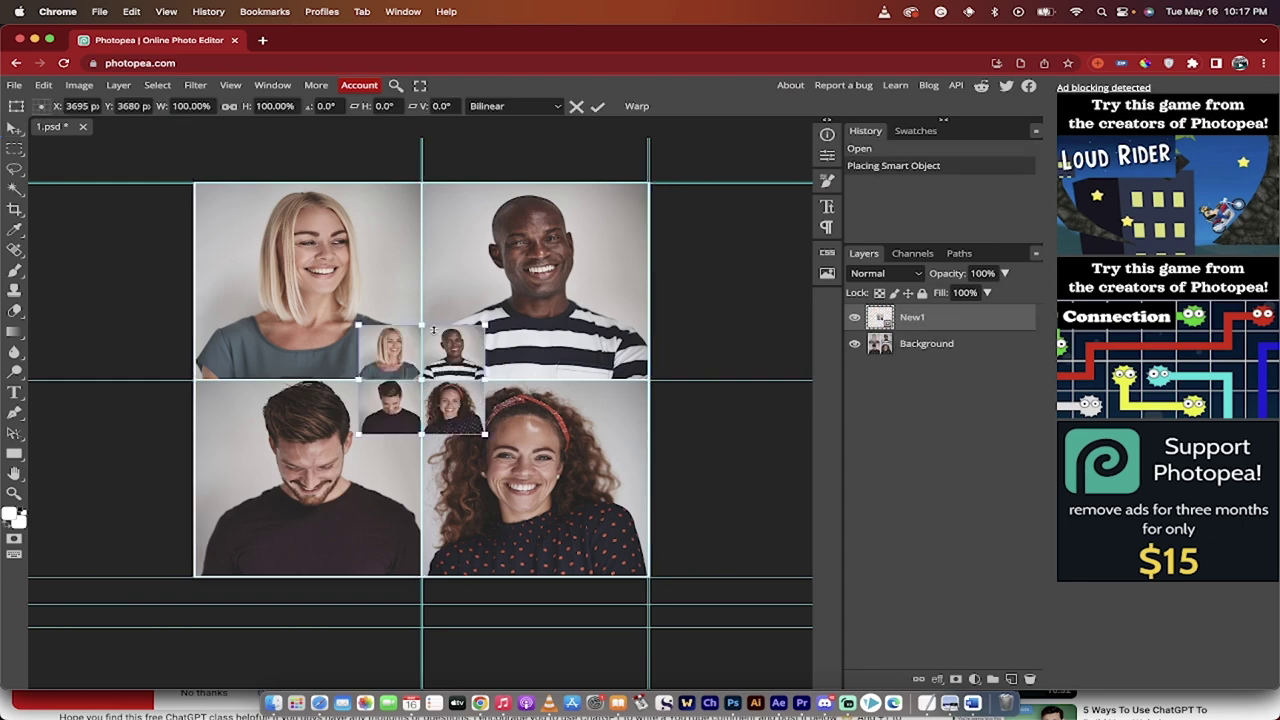
drag(488, 327, 649, 180)
drag(355, 435, 194, 591)
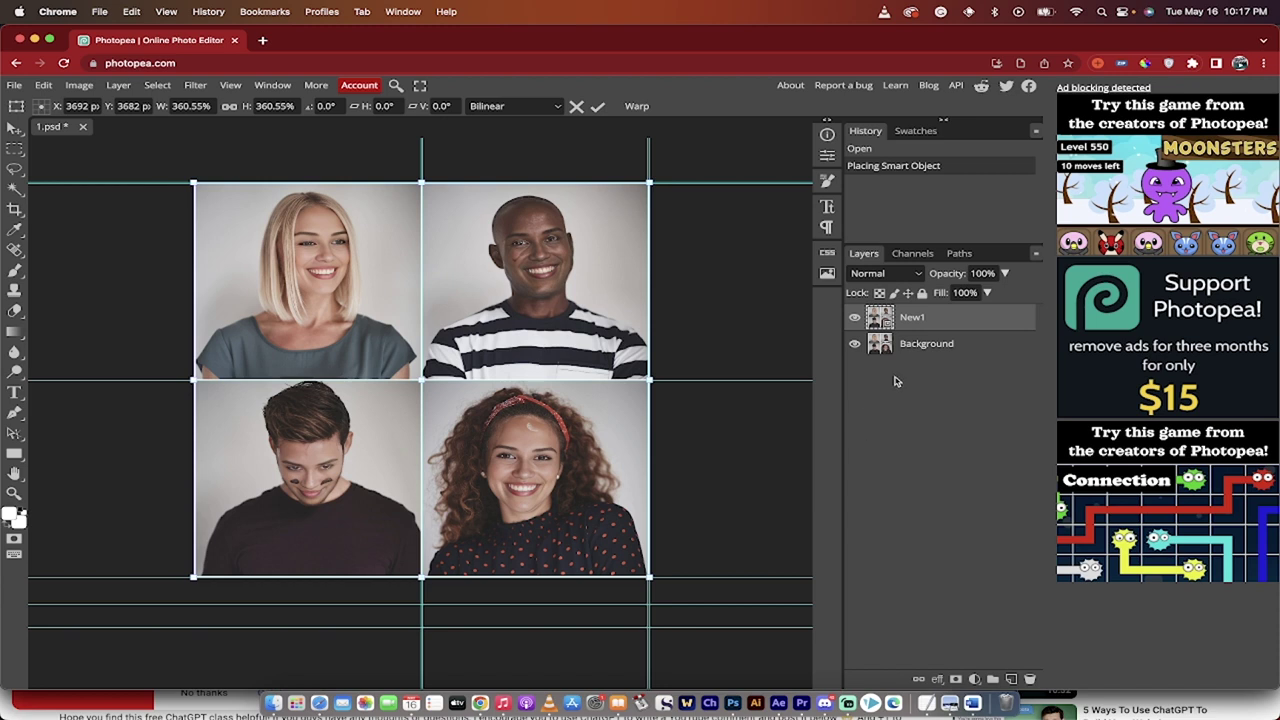
click(917, 345)
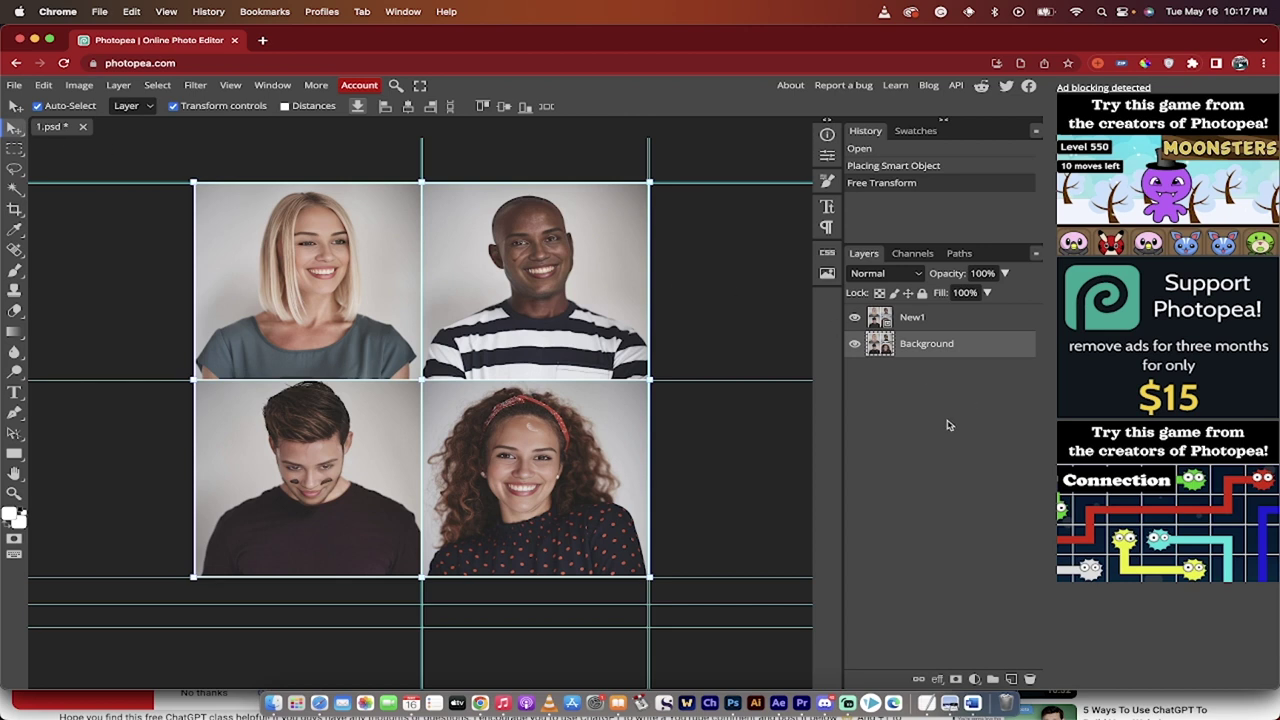
click(932, 320)
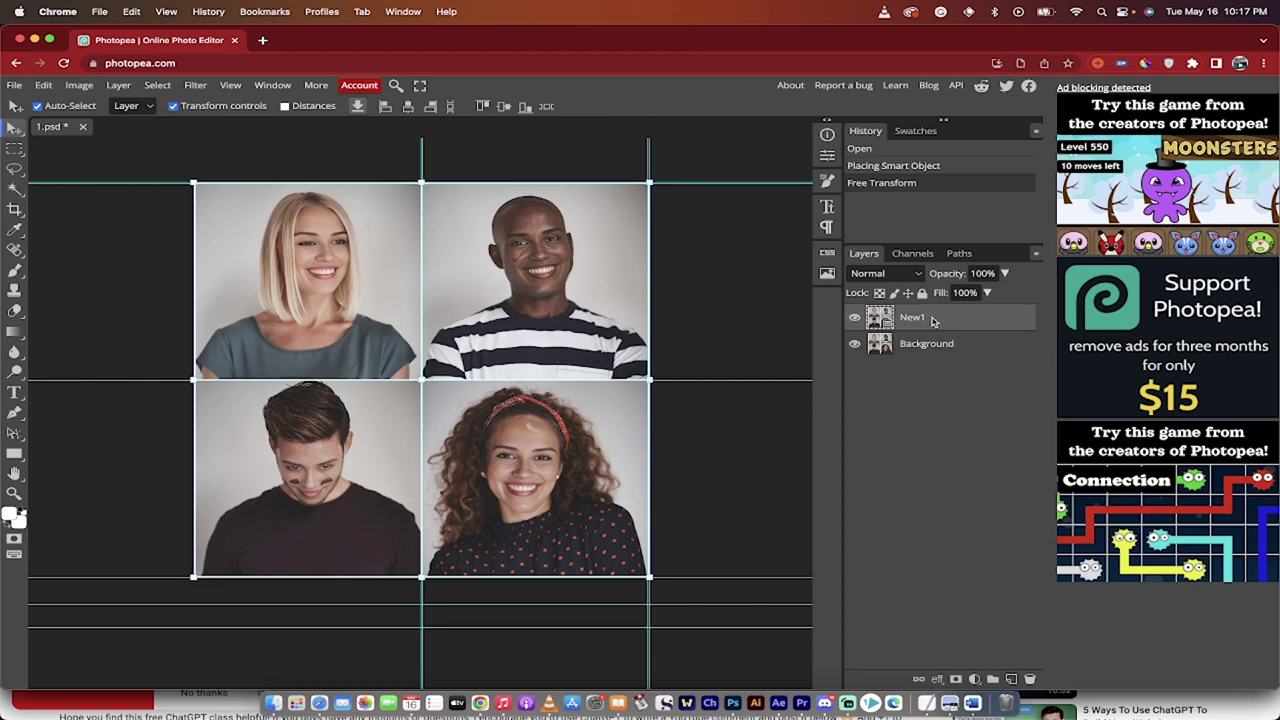
click(855, 318)
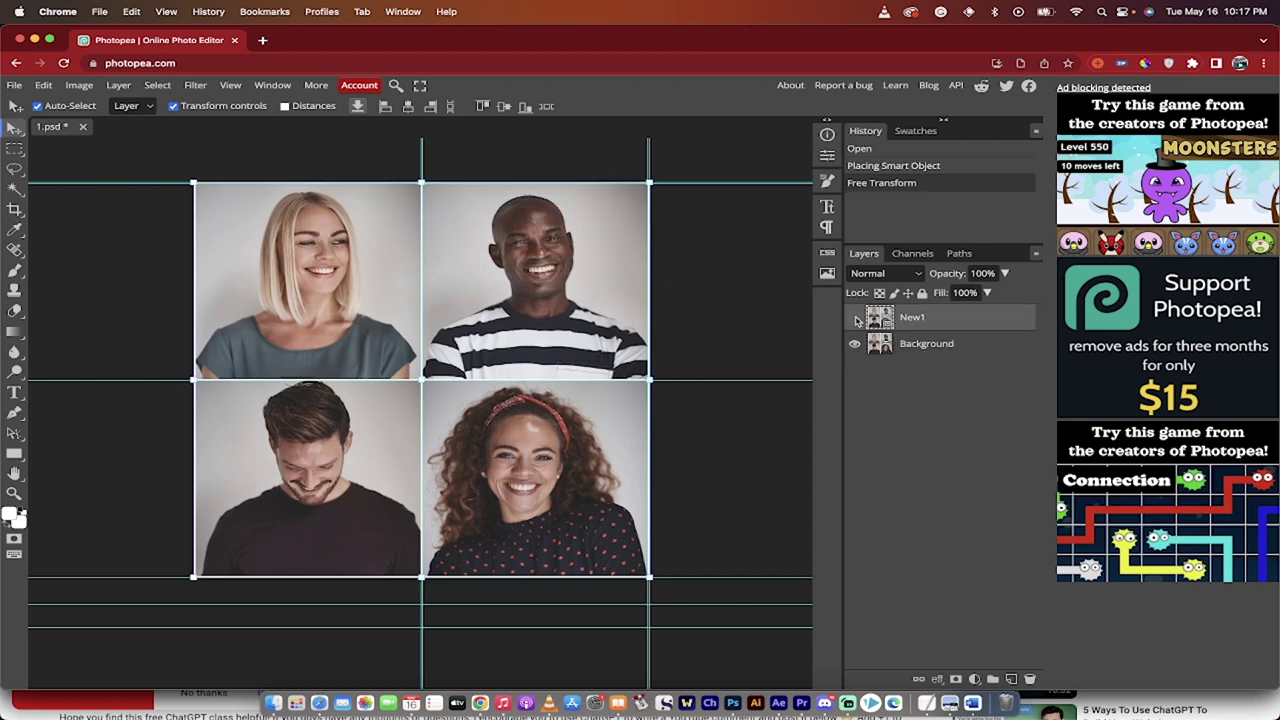
click(855, 318)
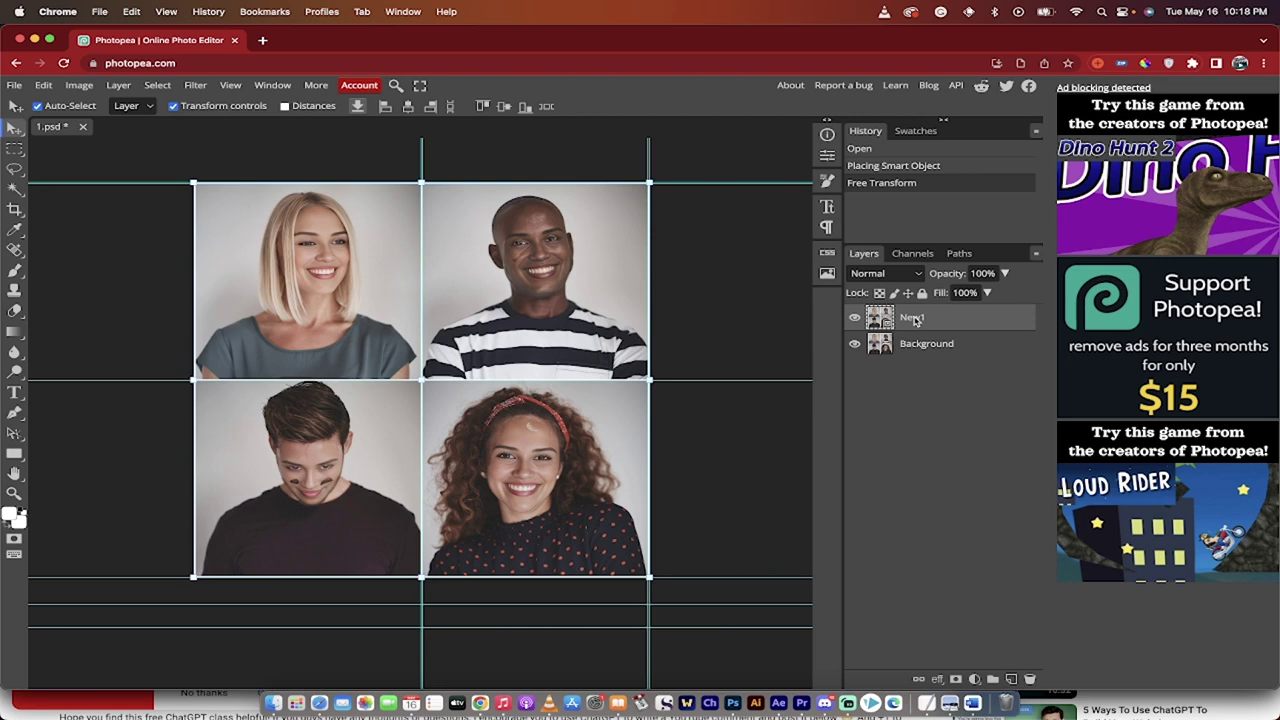
- Add a black raster mask to the New1 layer and select a 1000 px Brush Tool
click(955, 680)
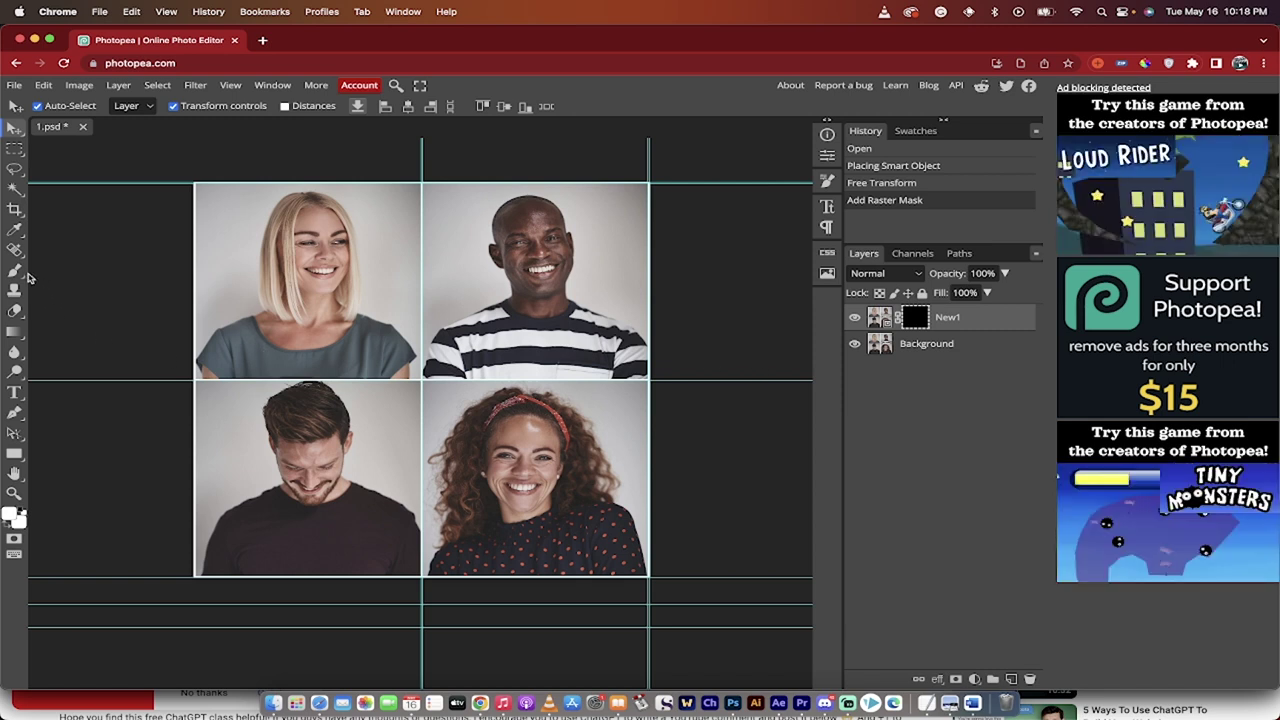
right_click(17, 273)
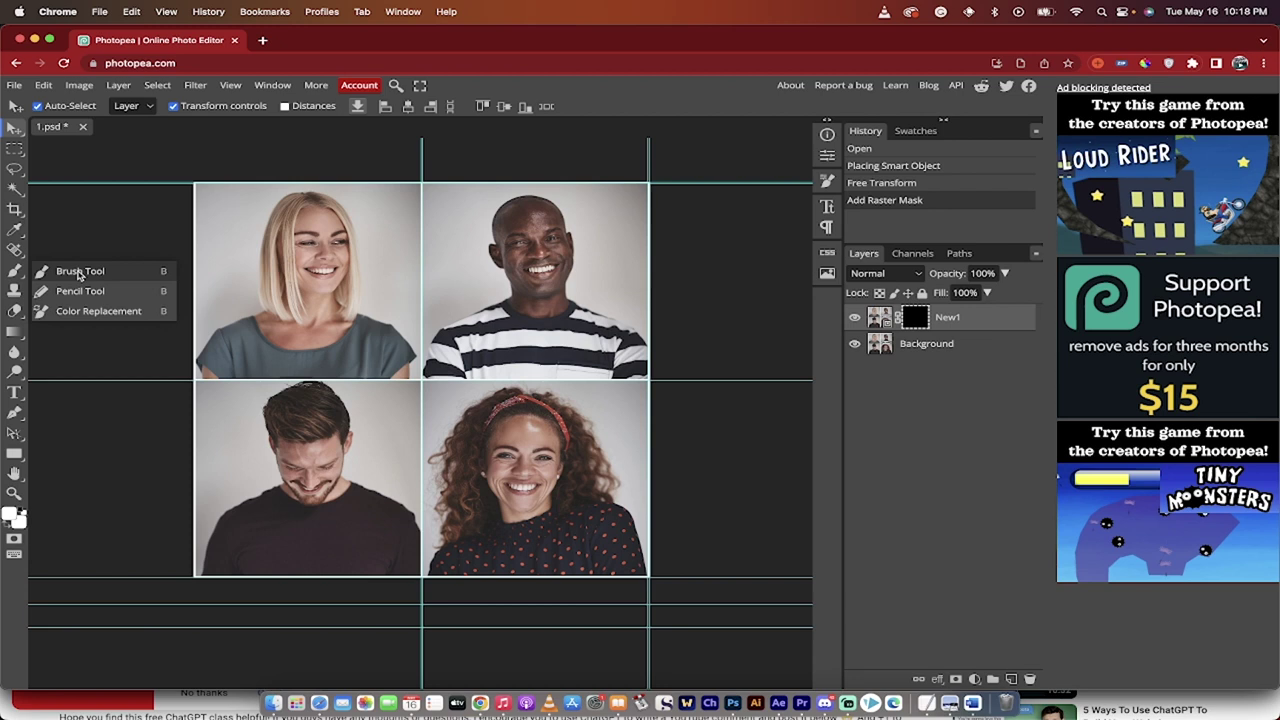
click(79, 272)
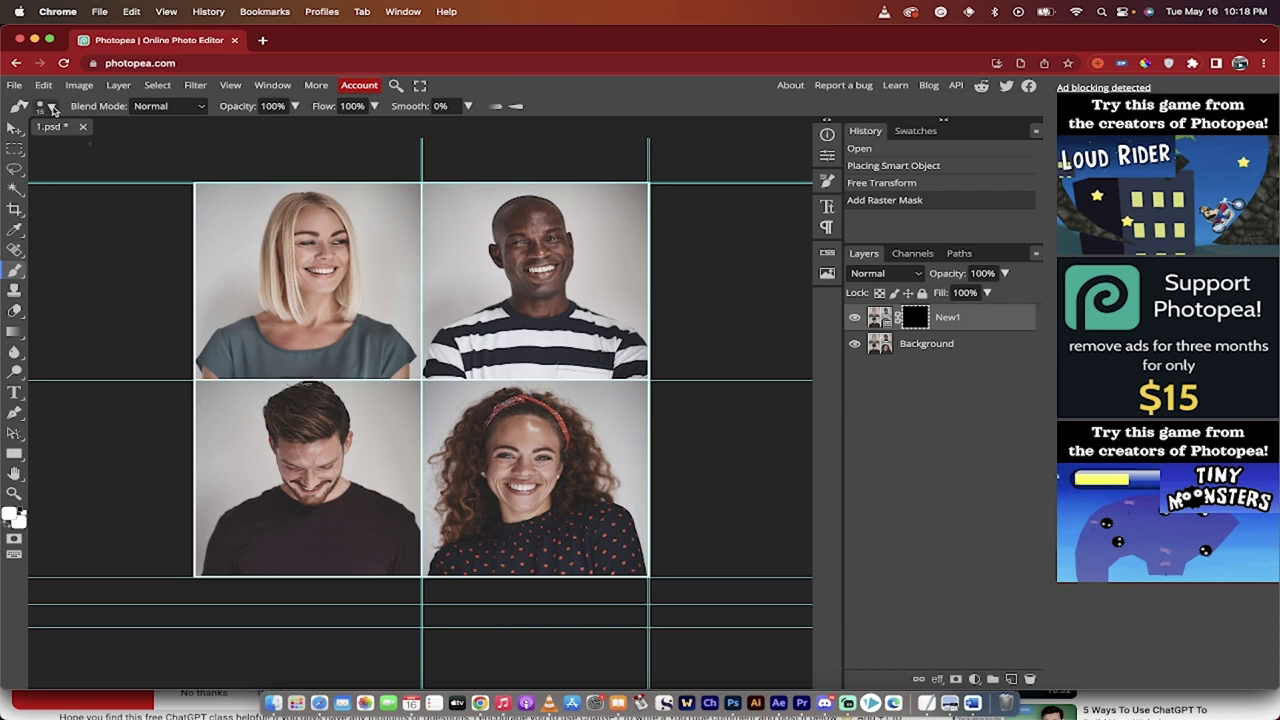
click(52, 107)
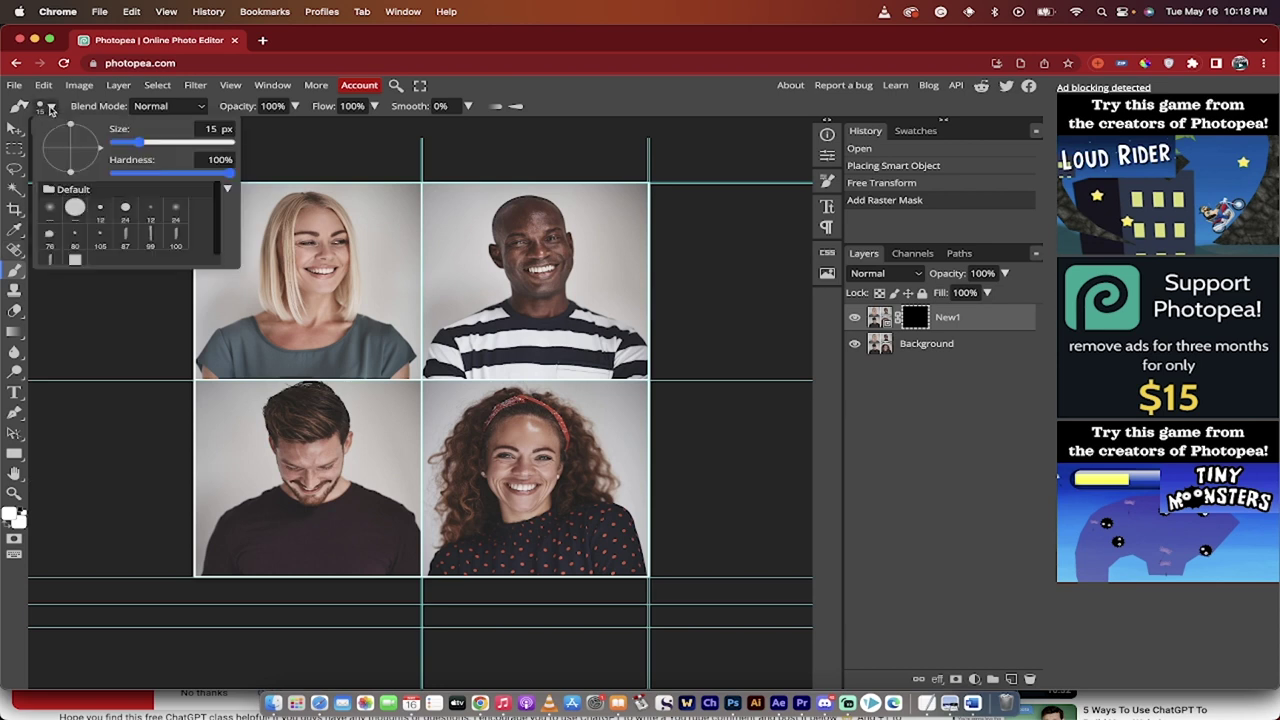
drag(140, 143, 236, 143)
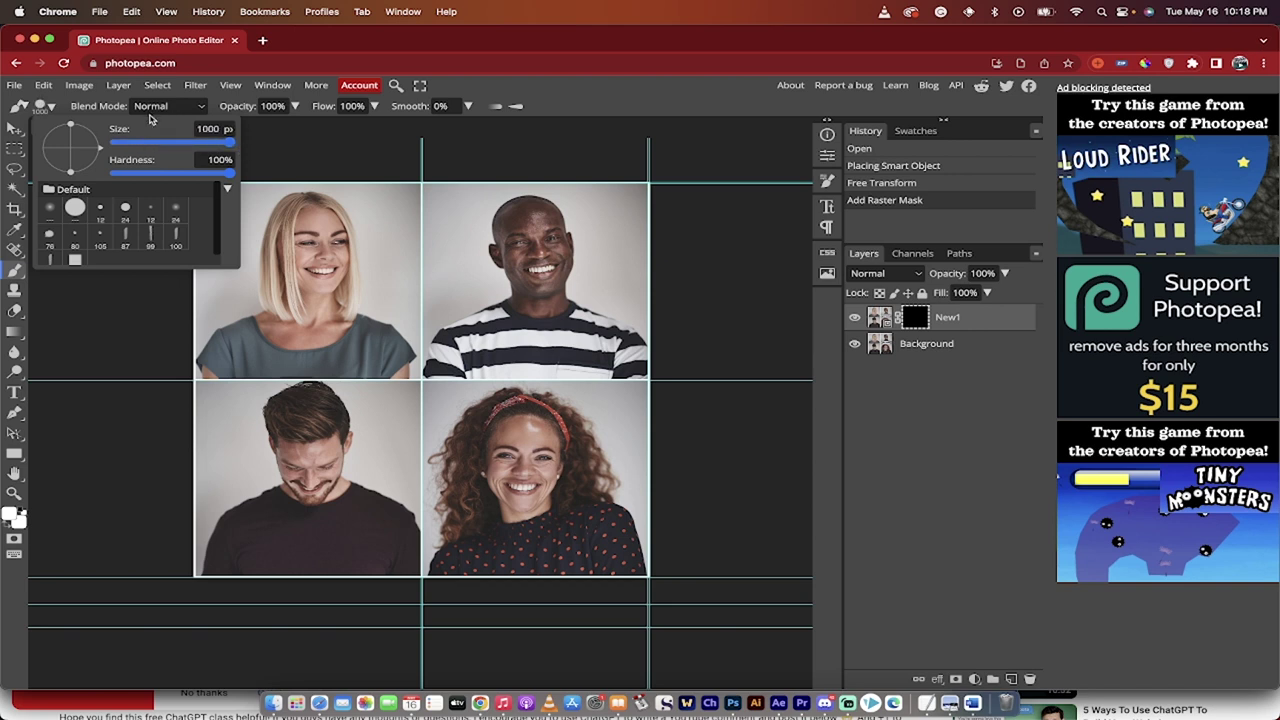
click(52, 107)
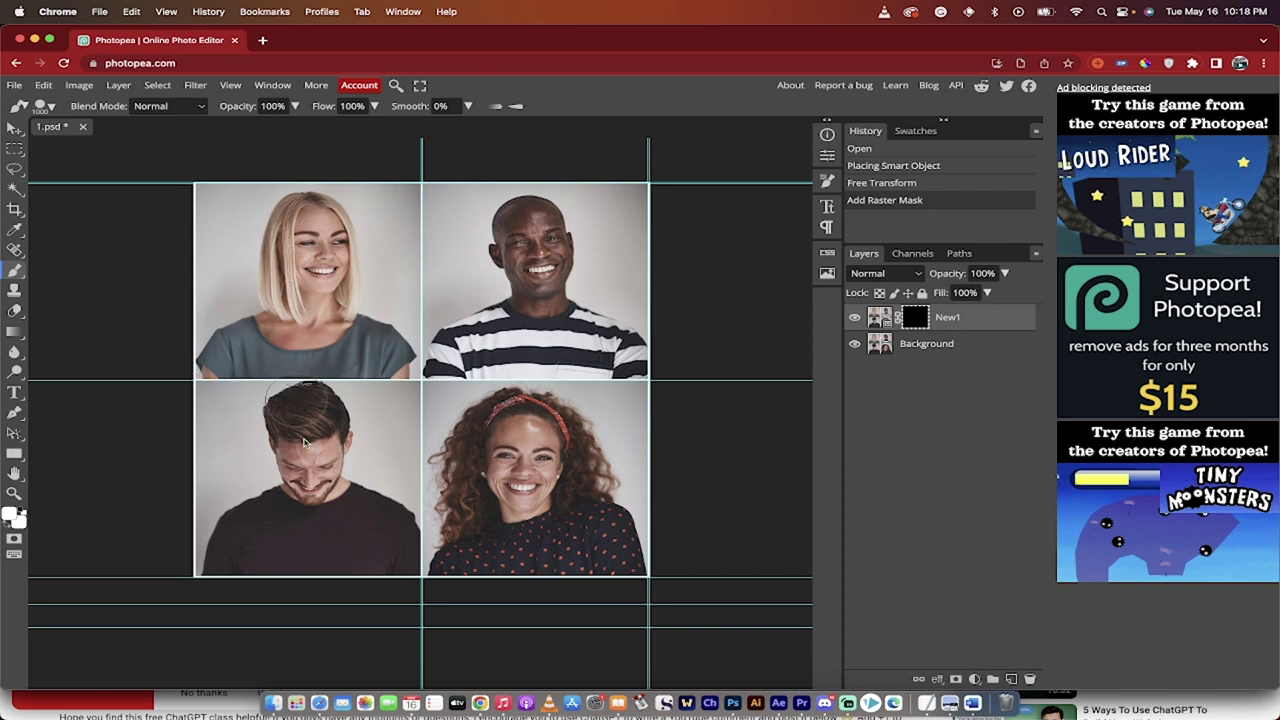
- After undoing a test stroke, brush white over the curly-haired woman, bald man, blonde woman and bottom-left man
click(305, 463)
key(super+z)
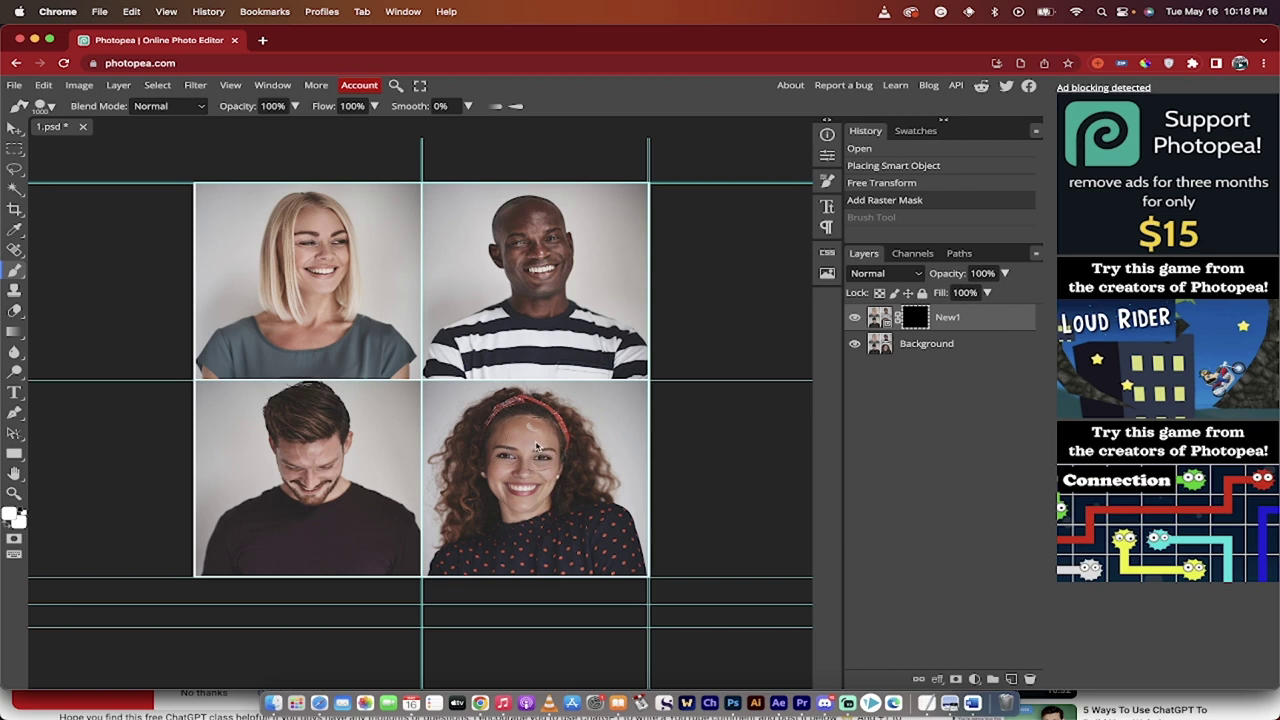
click(505, 483)
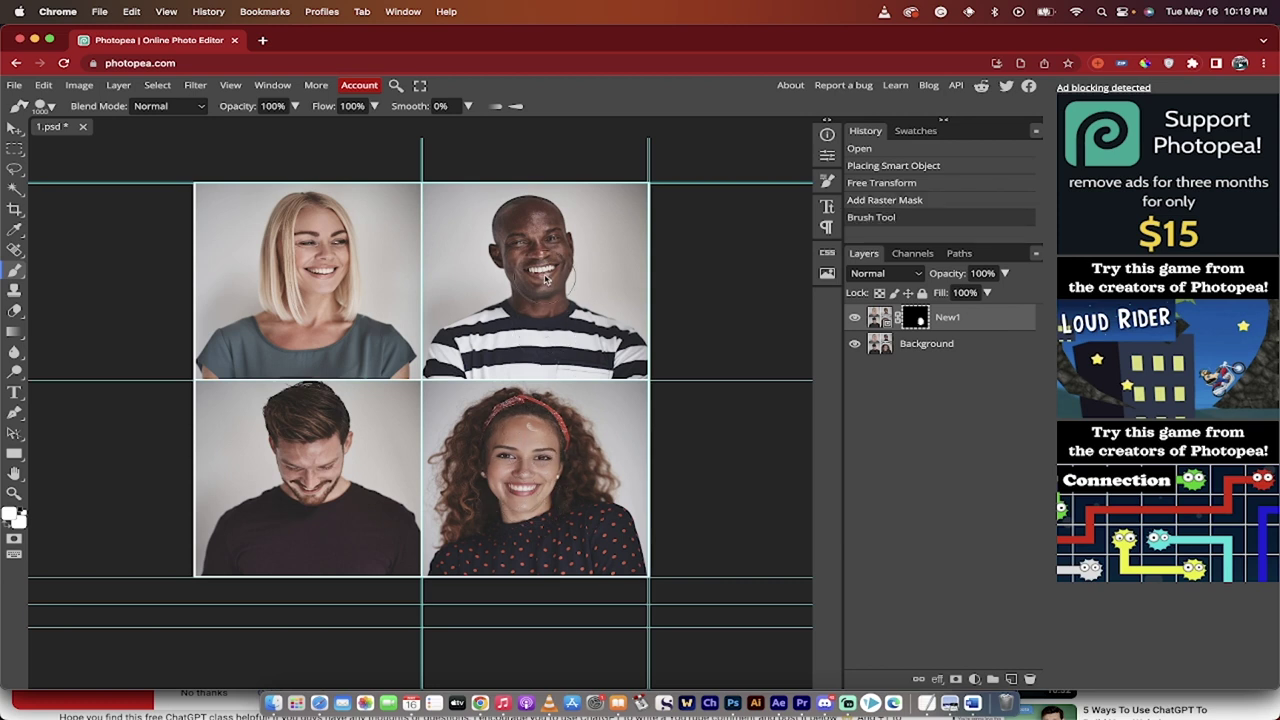
mouse_move(518, 228)
mouse_down()
mouse_move(532, 230)
mouse_move(536, 282)
mouse_move(524, 252)
mouse_up()
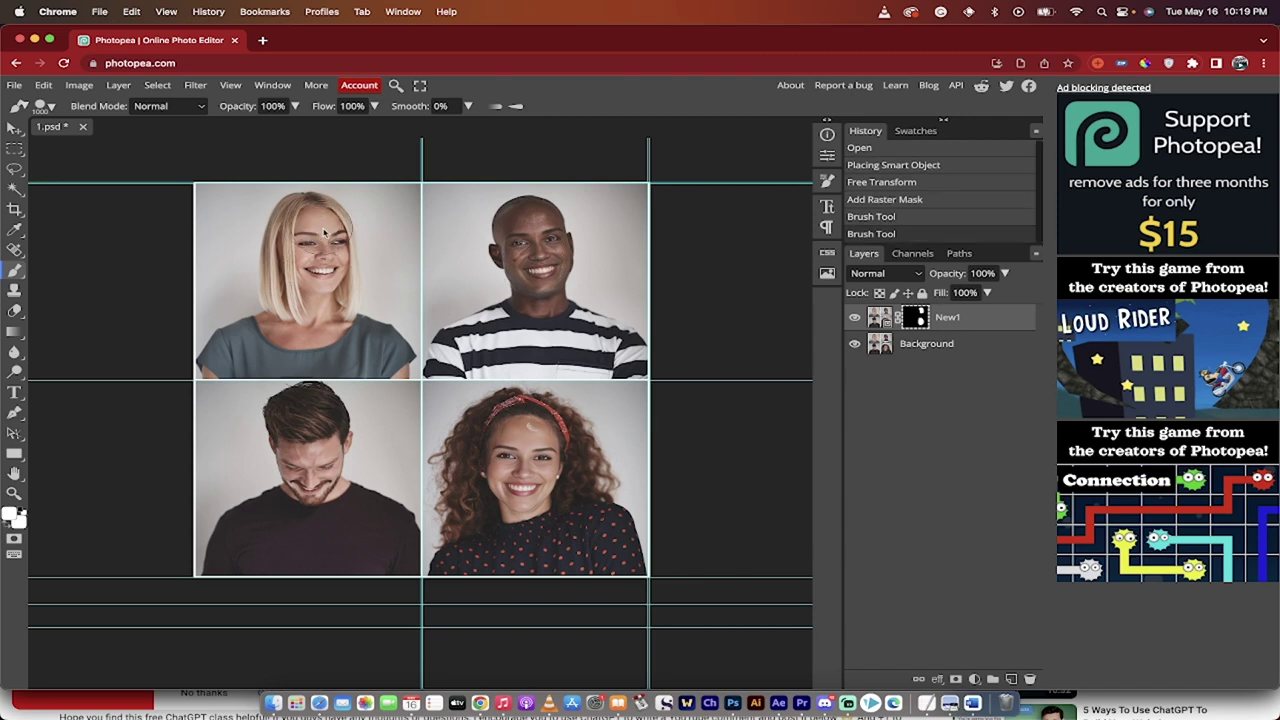
click(316, 258)
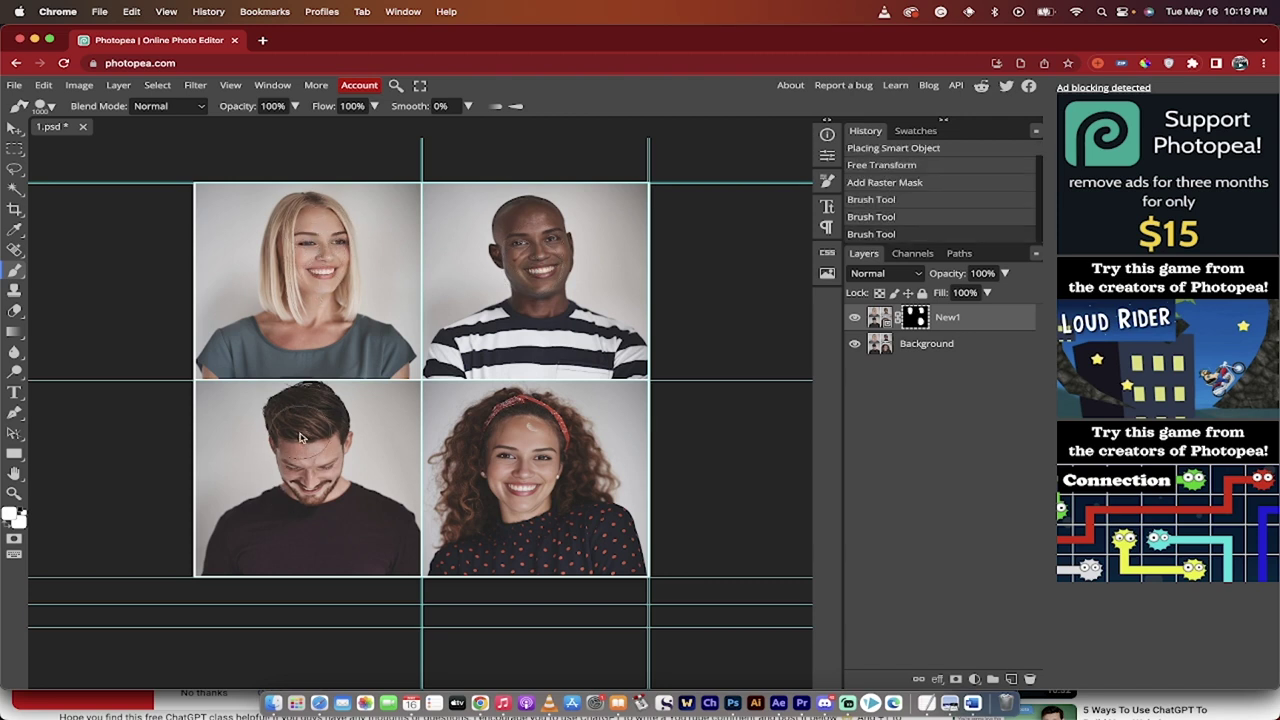
drag(320, 460, 305, 515)
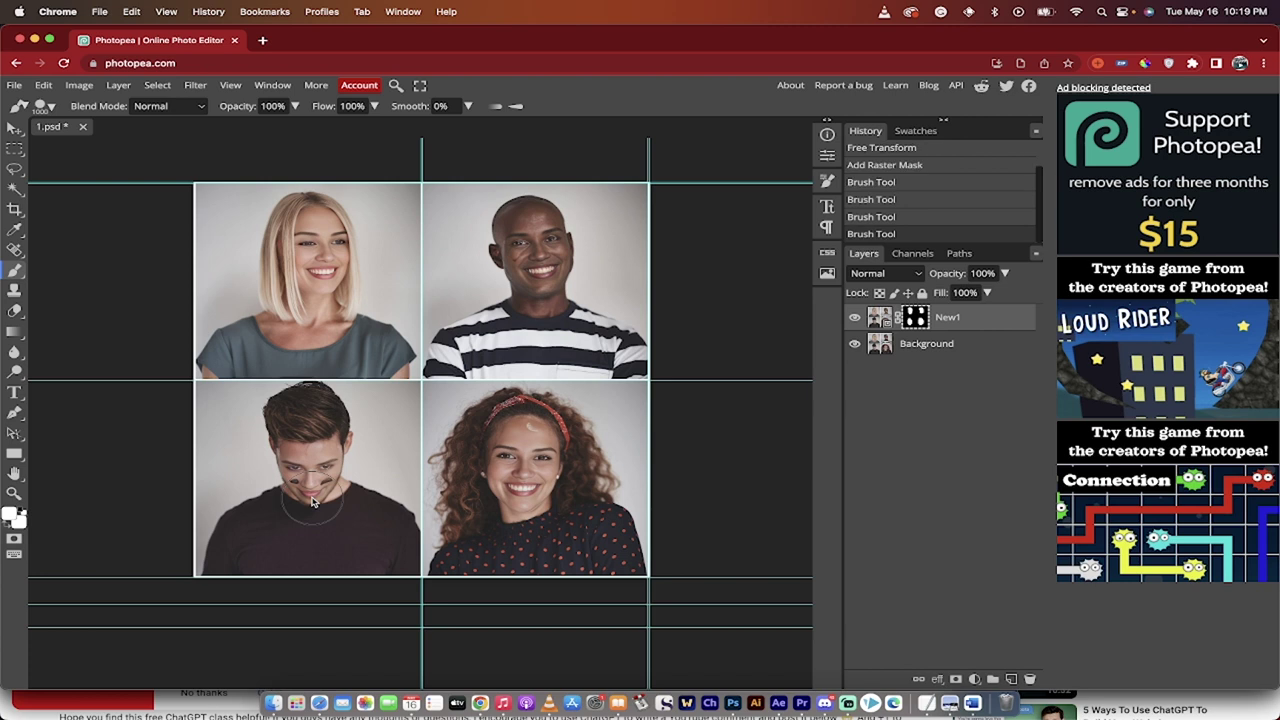